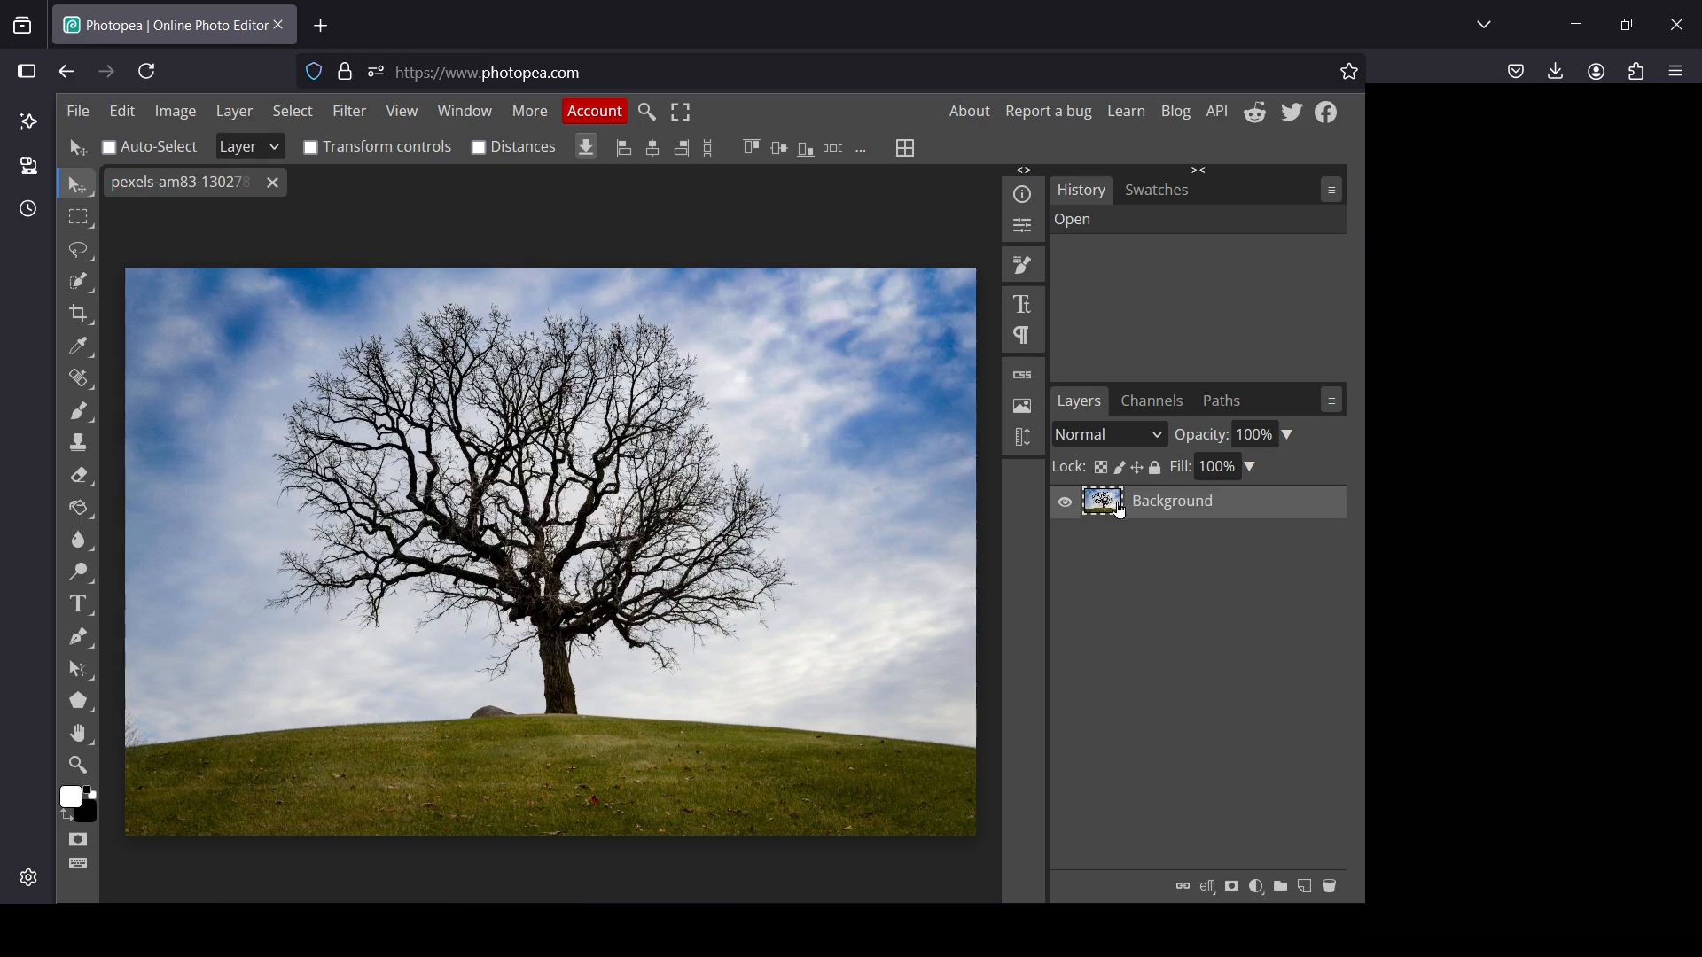
# Duplicate the Background layer and hide the original
pyautogui.rightClick(1122, 513)
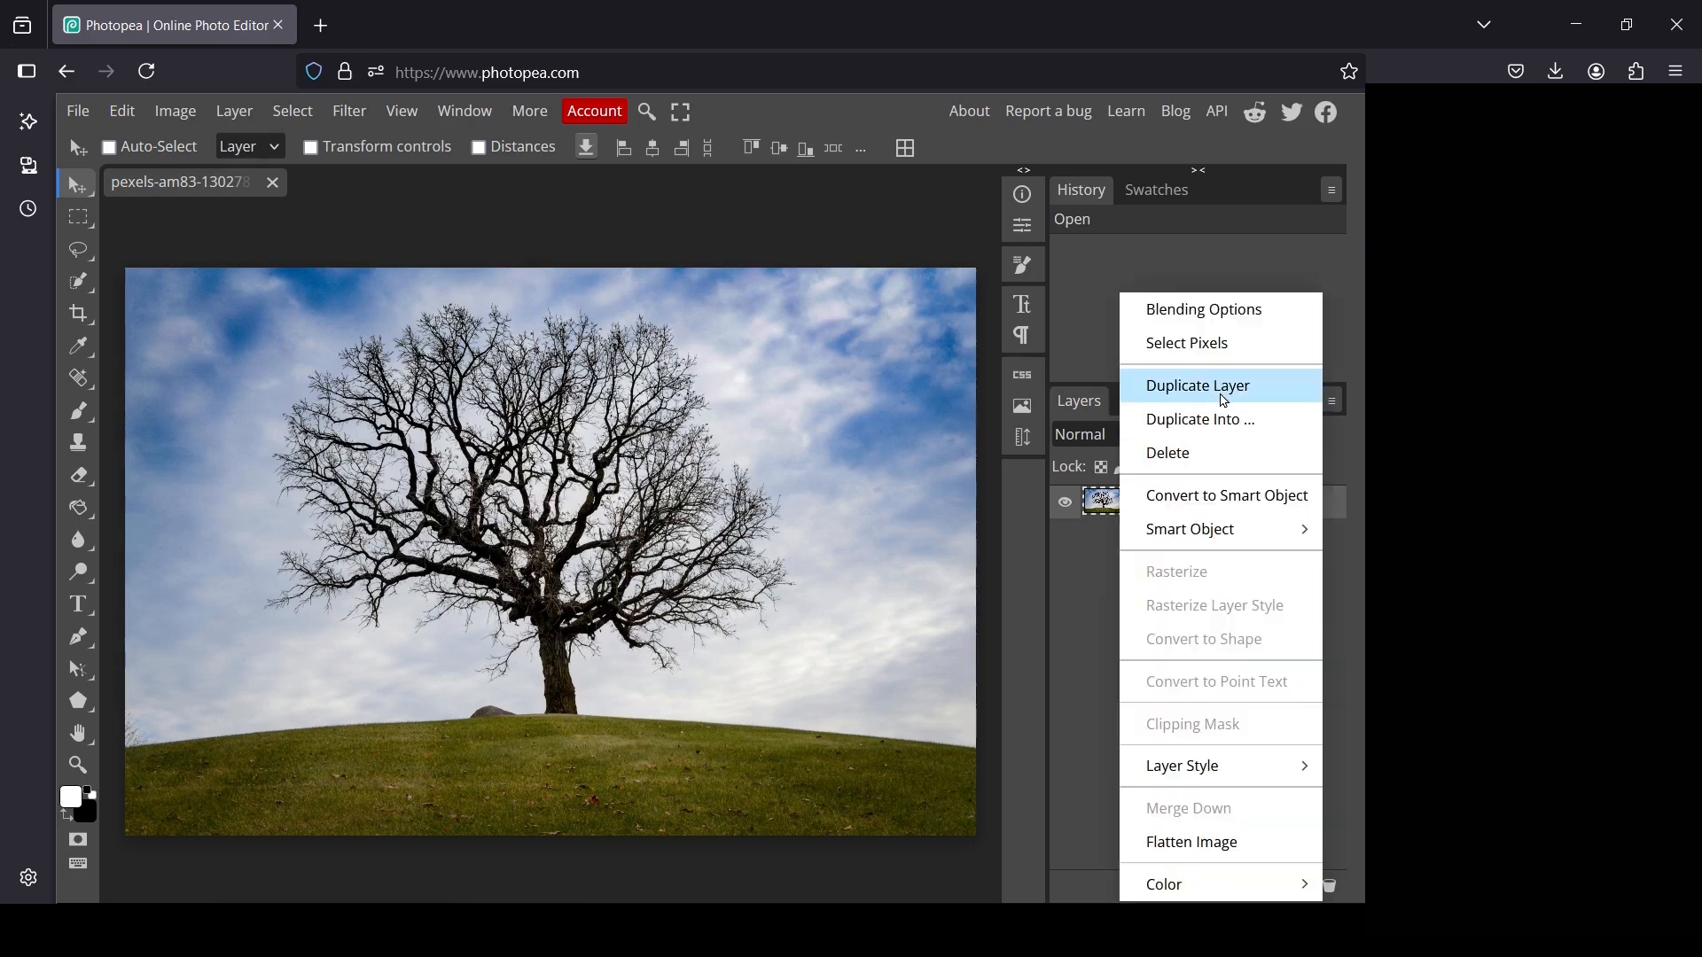
pyautogui.click(1222, 388)
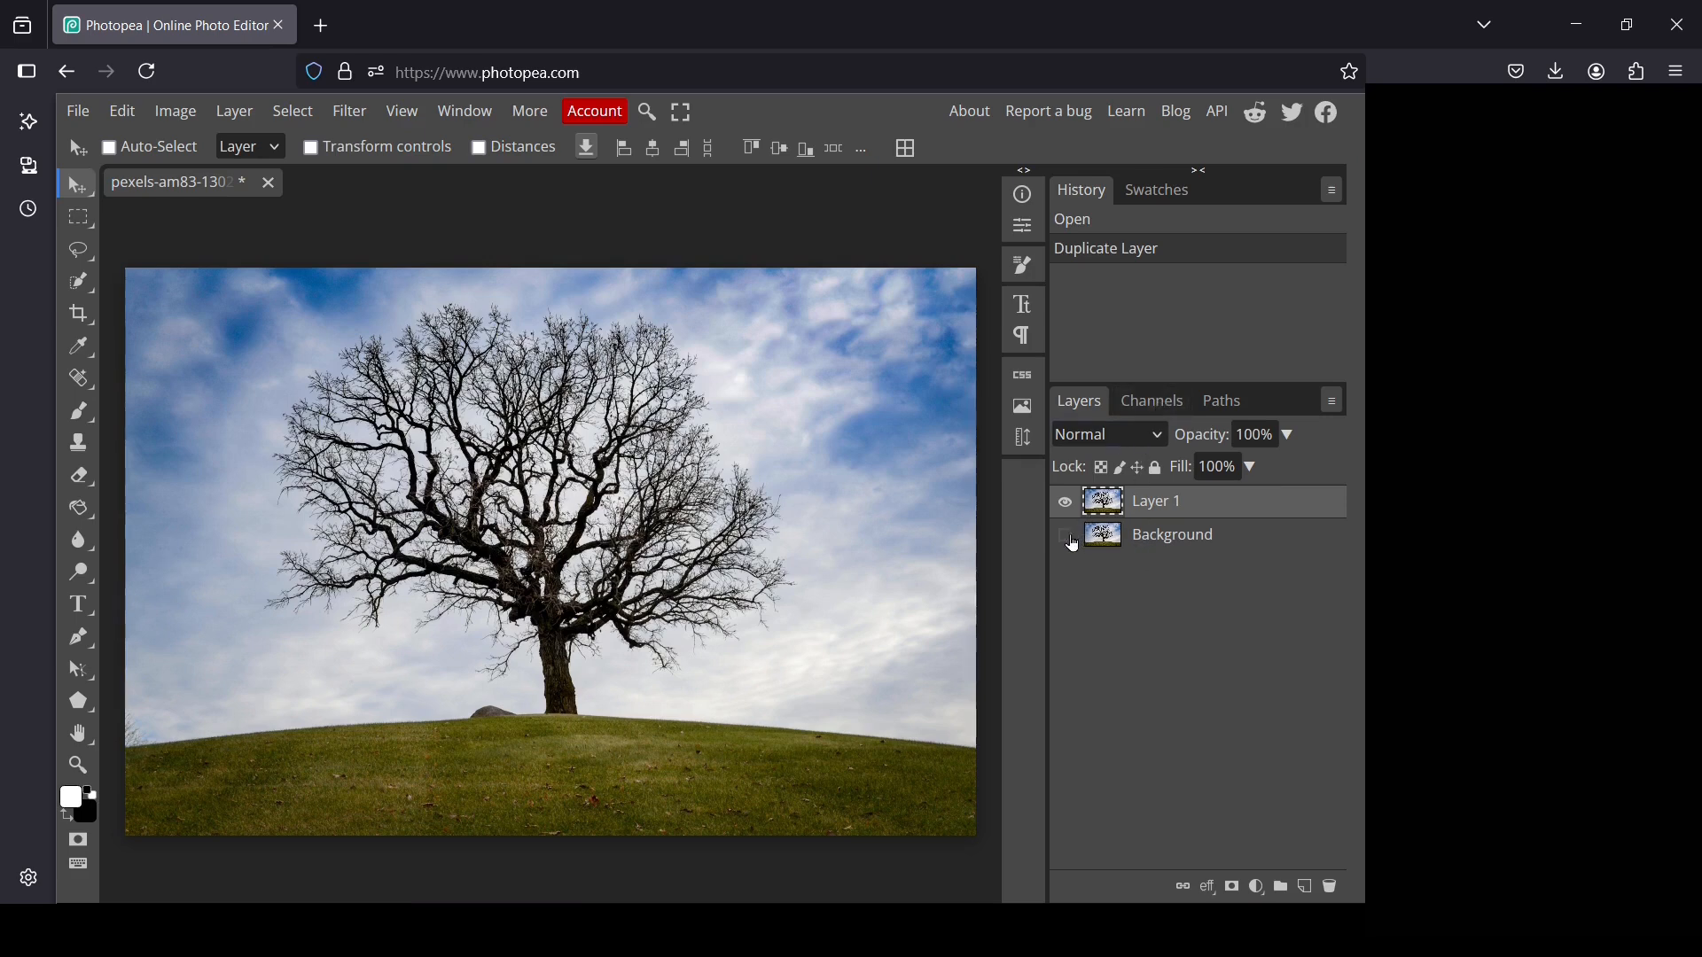
# Compare the Red, Green and Blue channels individually to judge the contrast between the tree and the sky
pyautogui.click(1148, 405)
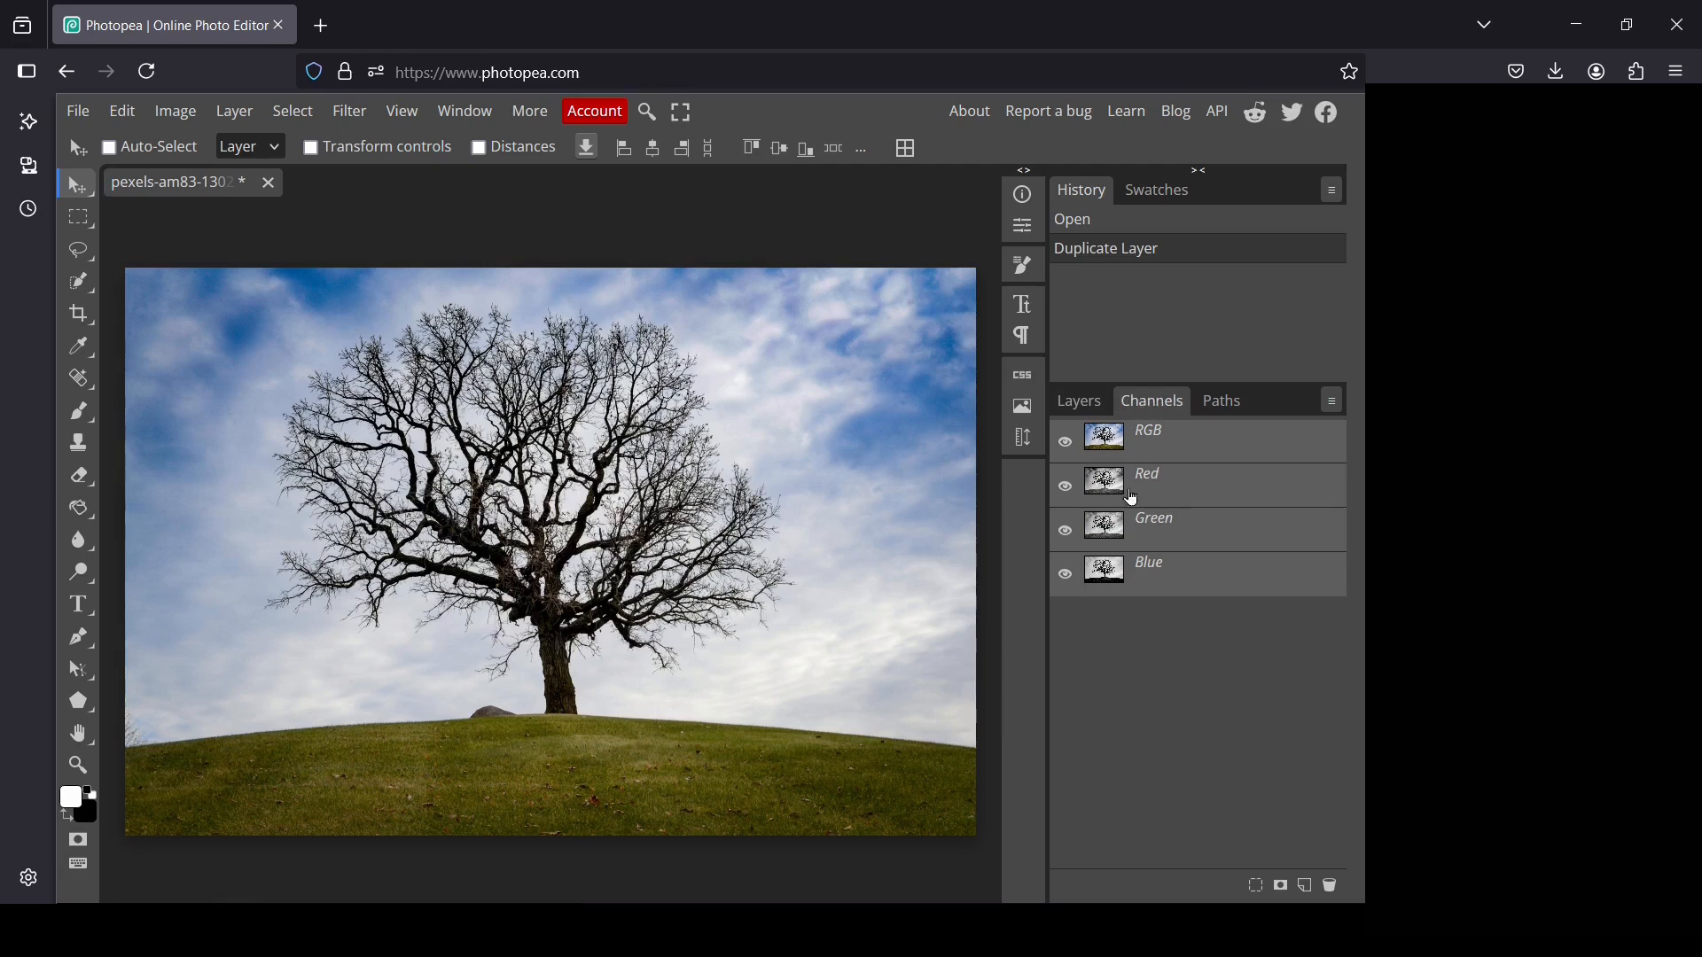
pyautogui.click(1163, 578)
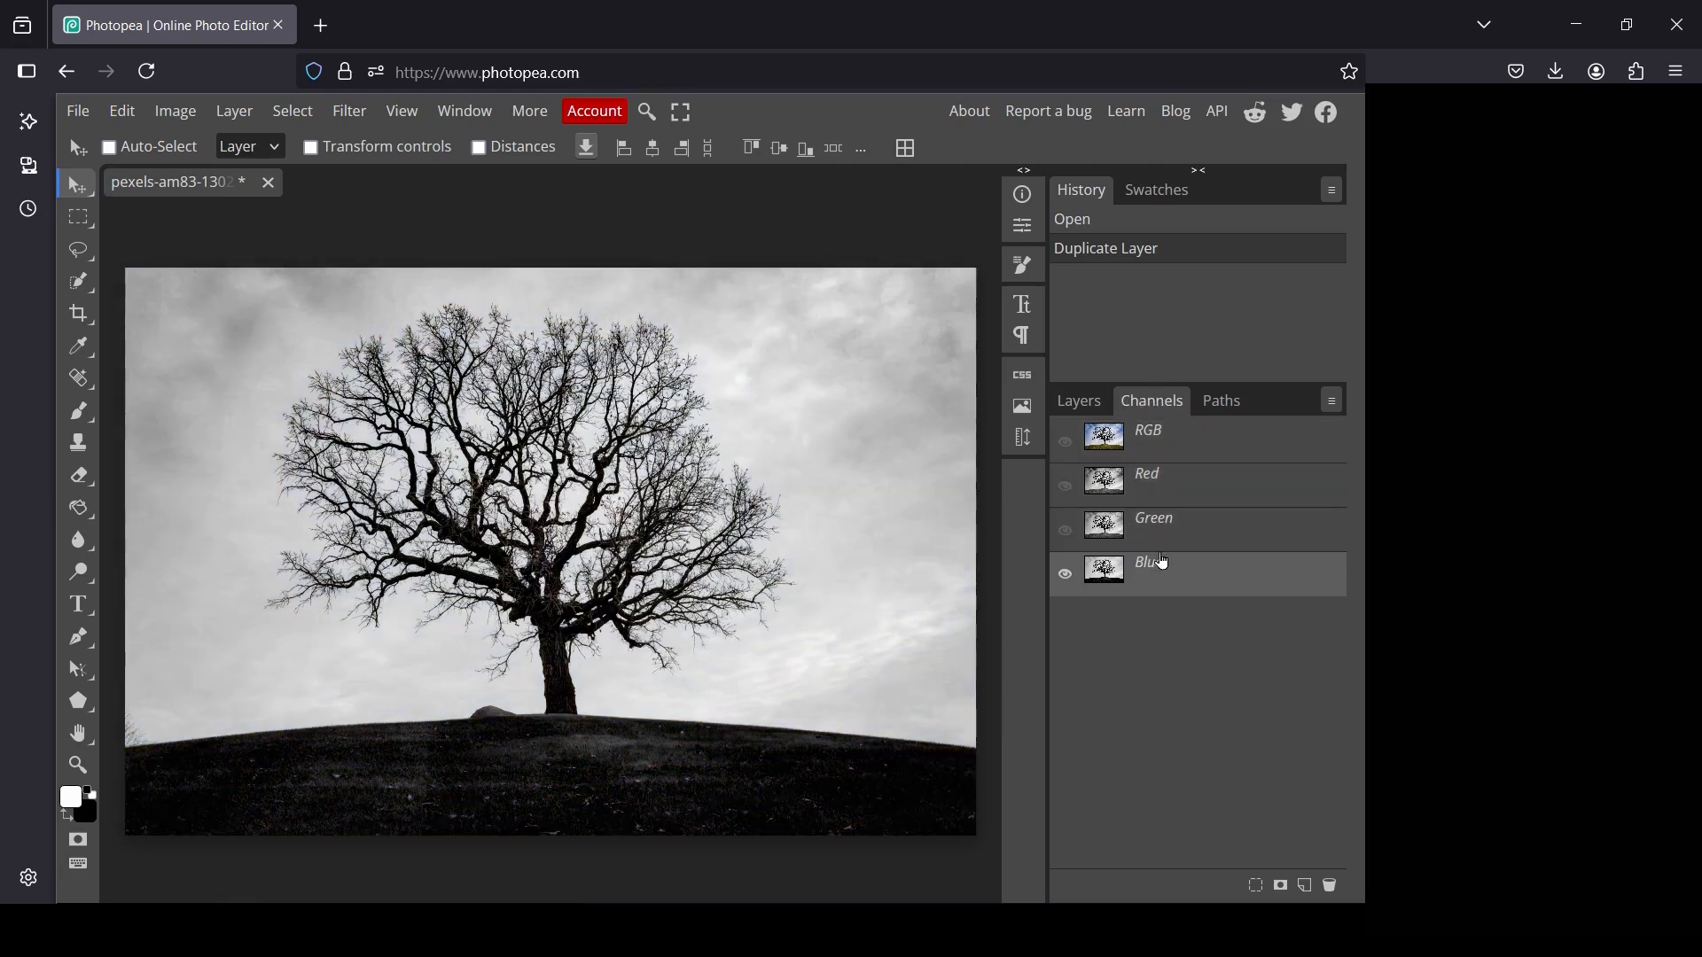
pyautogui.click(1160, 530)
pyautogui.click(1164, 442)
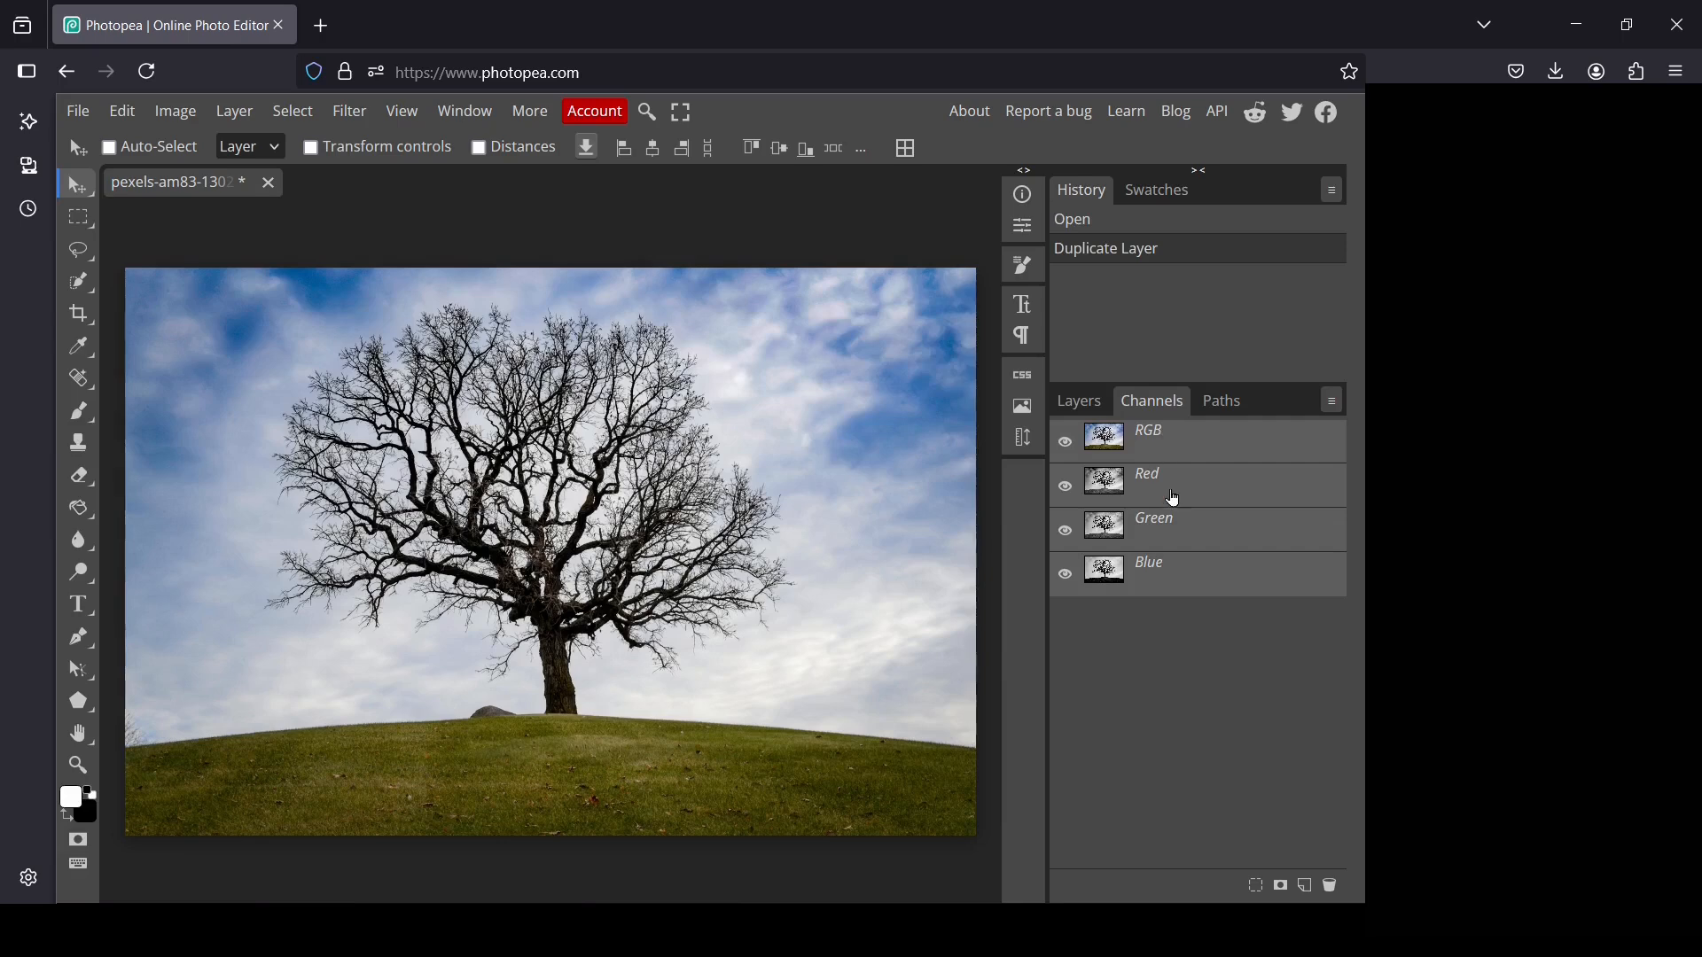
pyautogui.click(1172, 530)
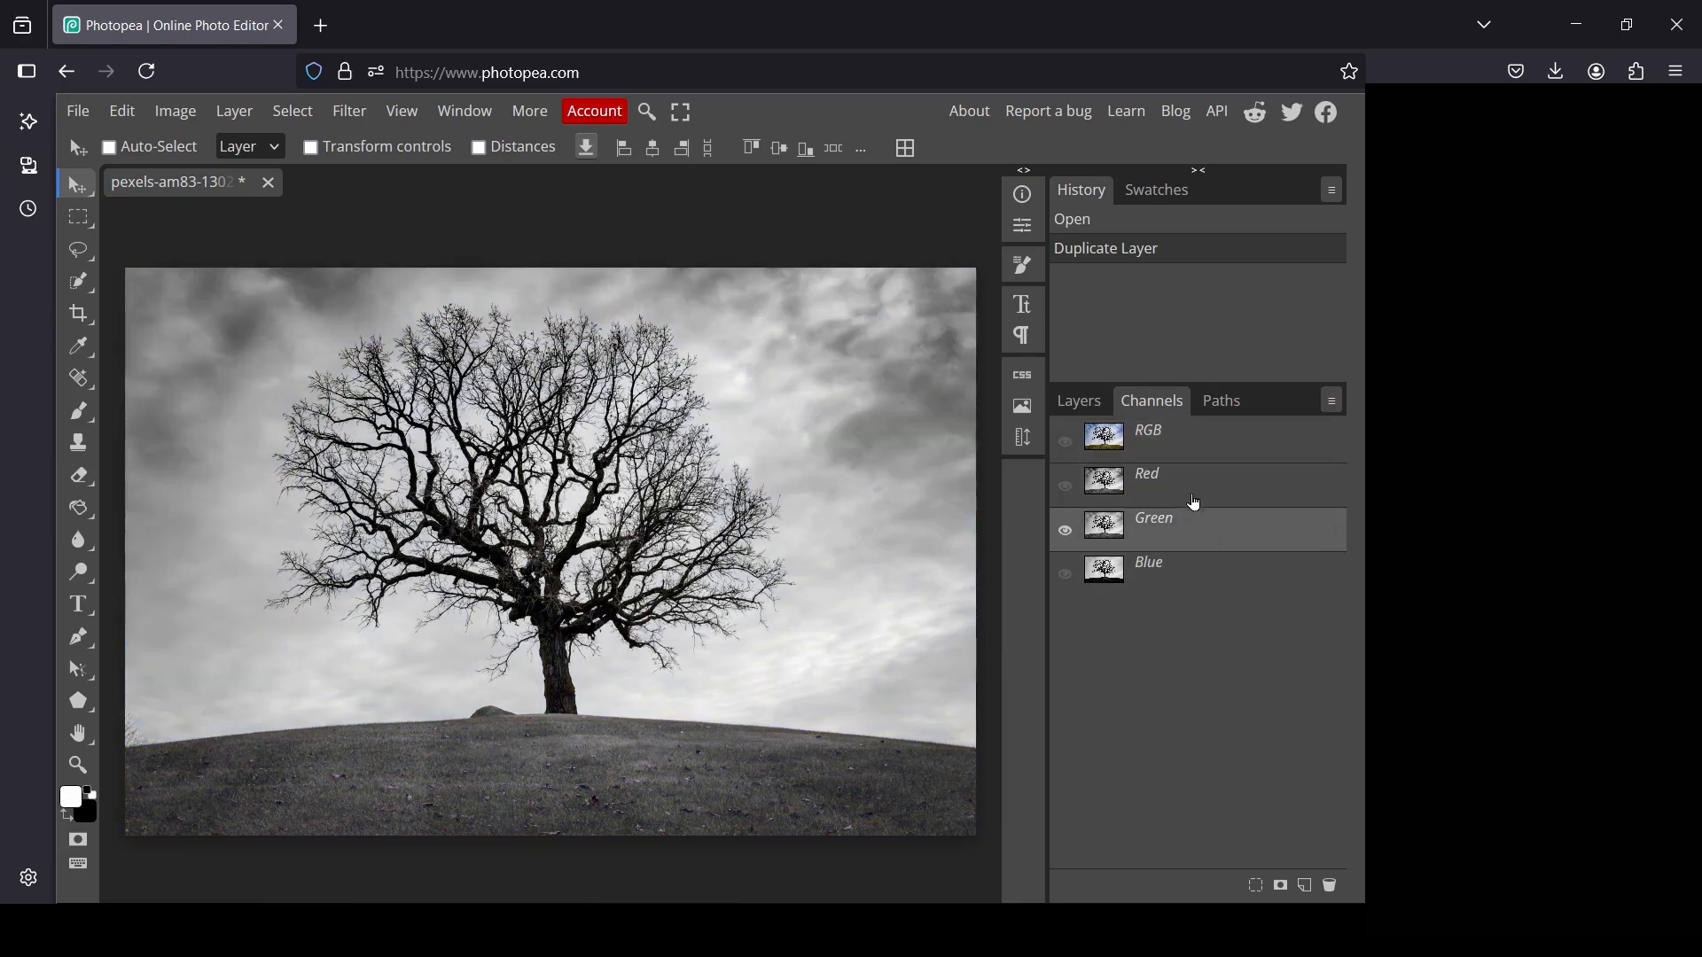
pyautogui.click(1195, 501)
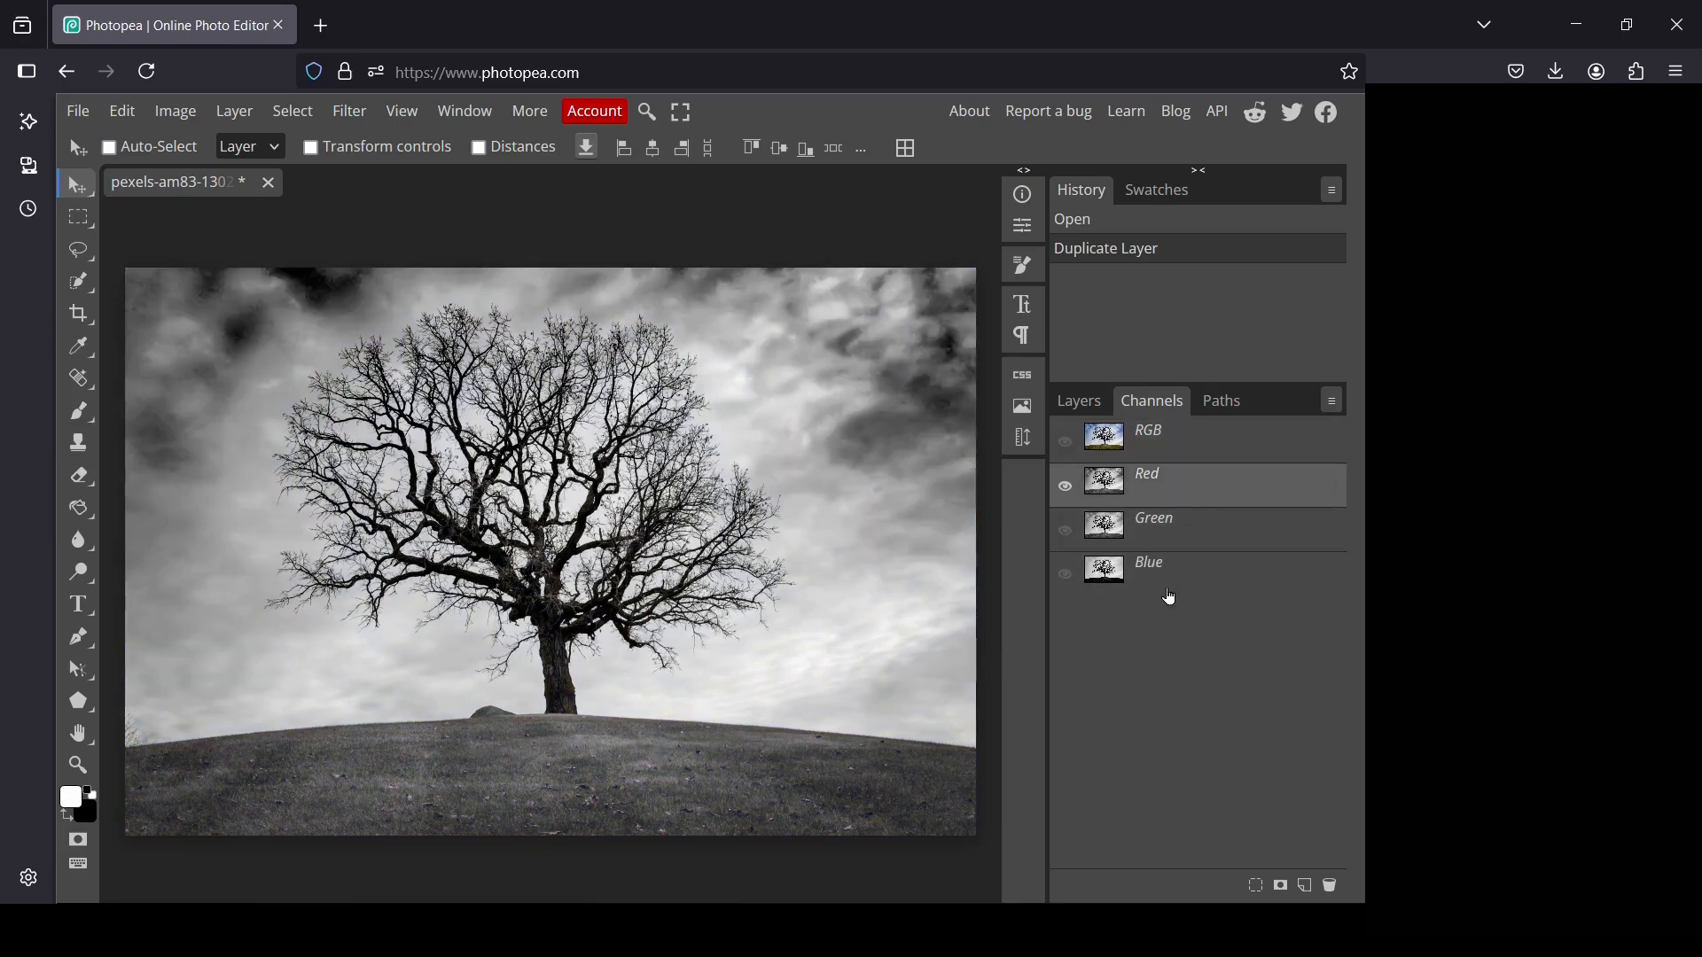
pyautogui.click(1163, 591)
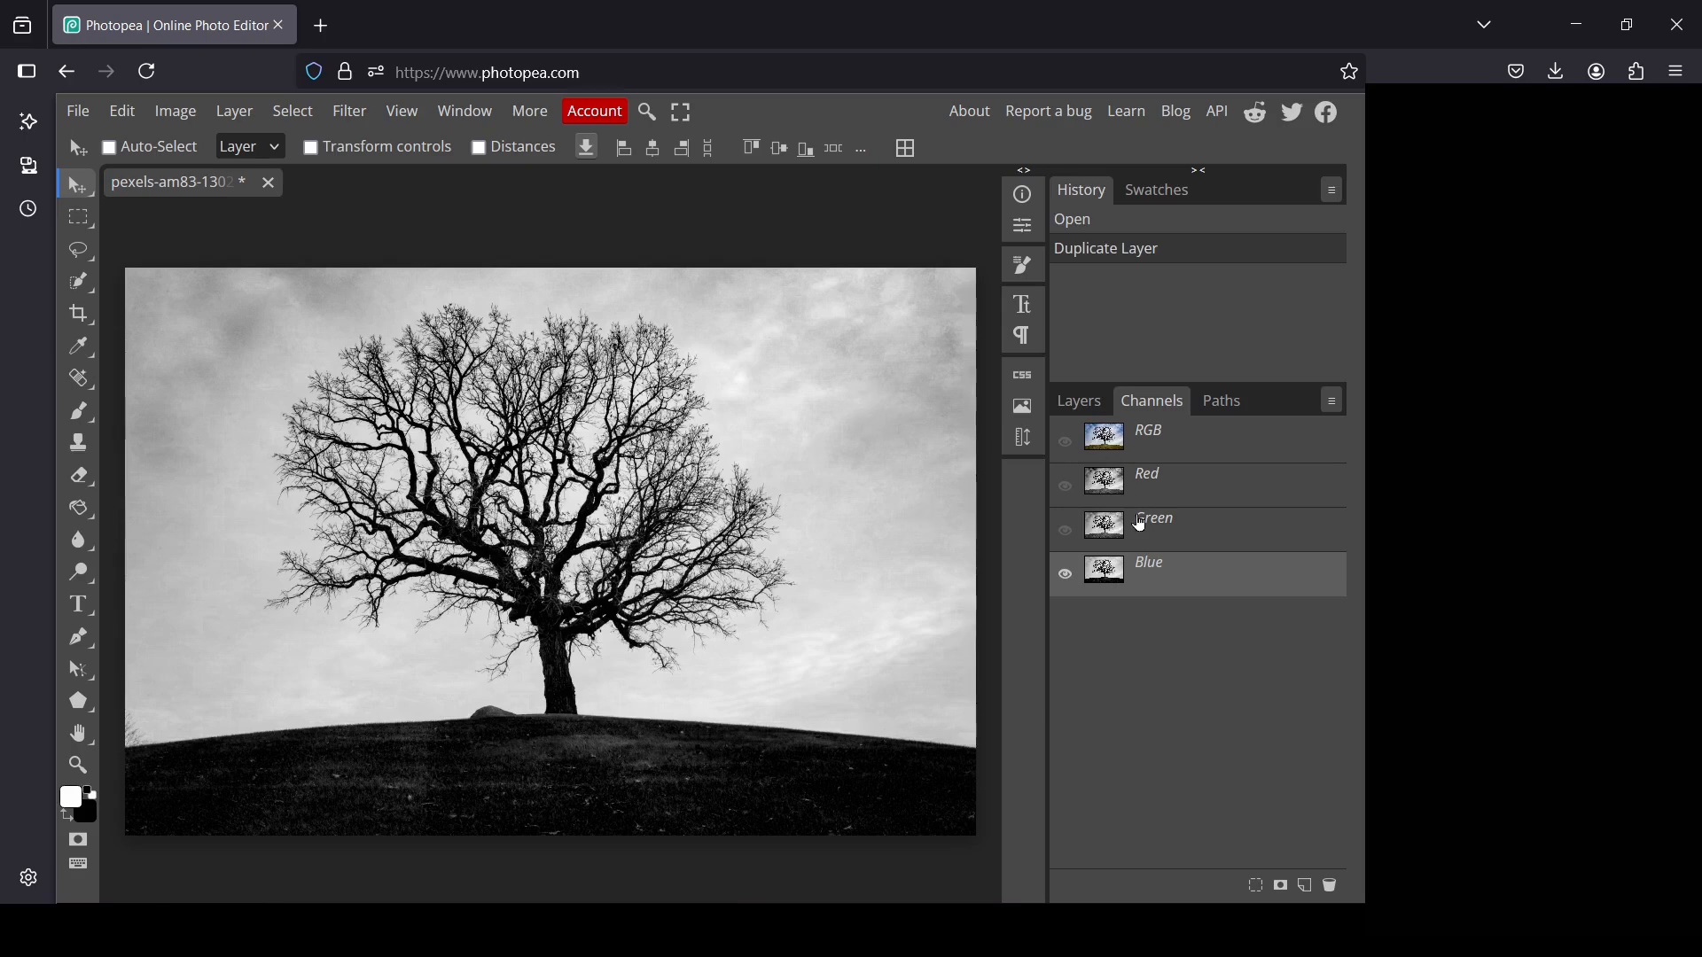
pyautogui.click(1192, 534)
pyautogui.click(1180, 495)
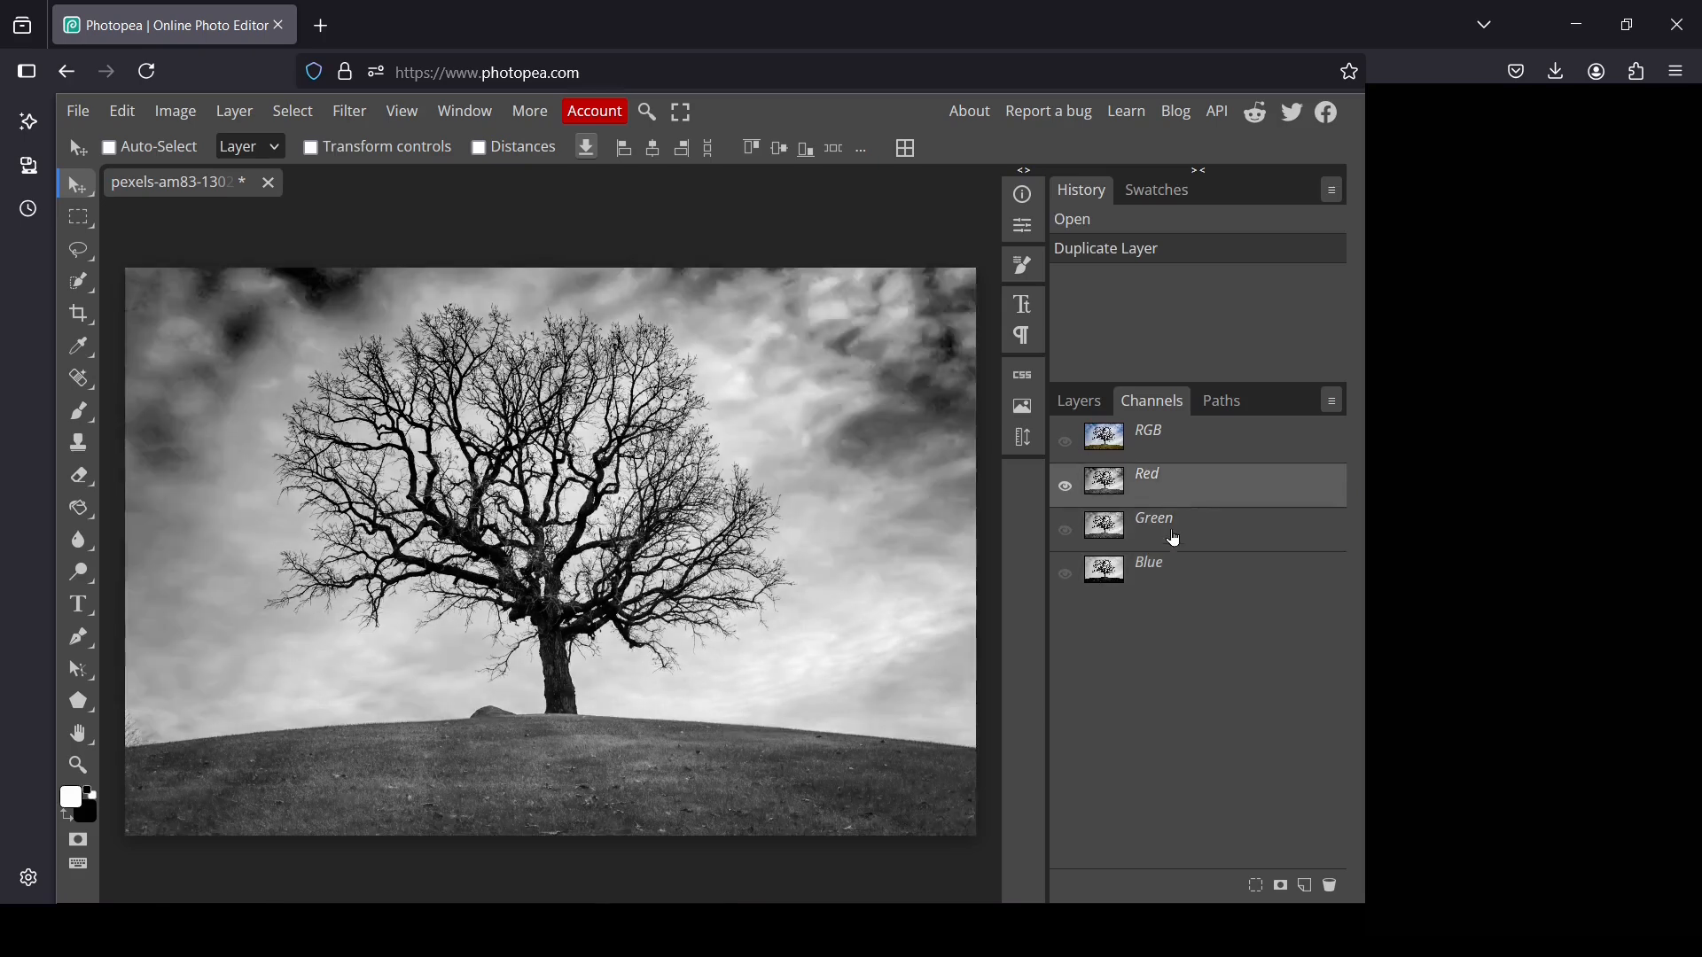
pyautogui.click(1161, 574)
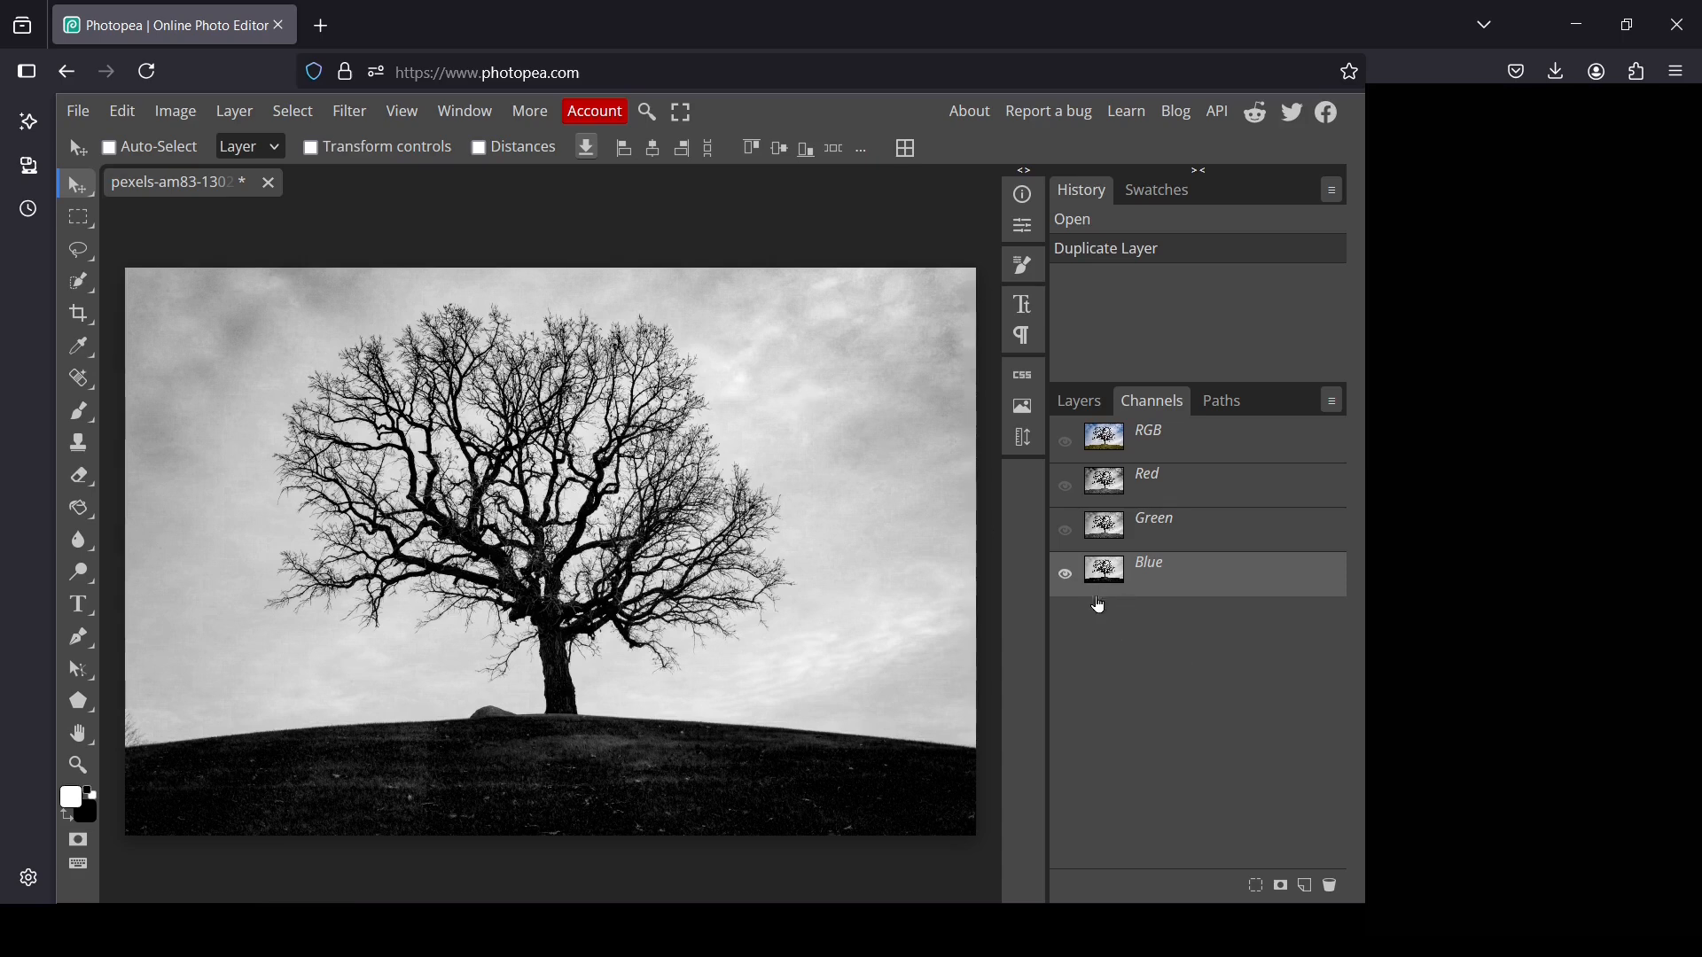
# Duplicate the Blue channel and show only the copy, with no selection active
pyautogui.moveTo(1103, 577); pyautogui.dragTo(1315, 889)
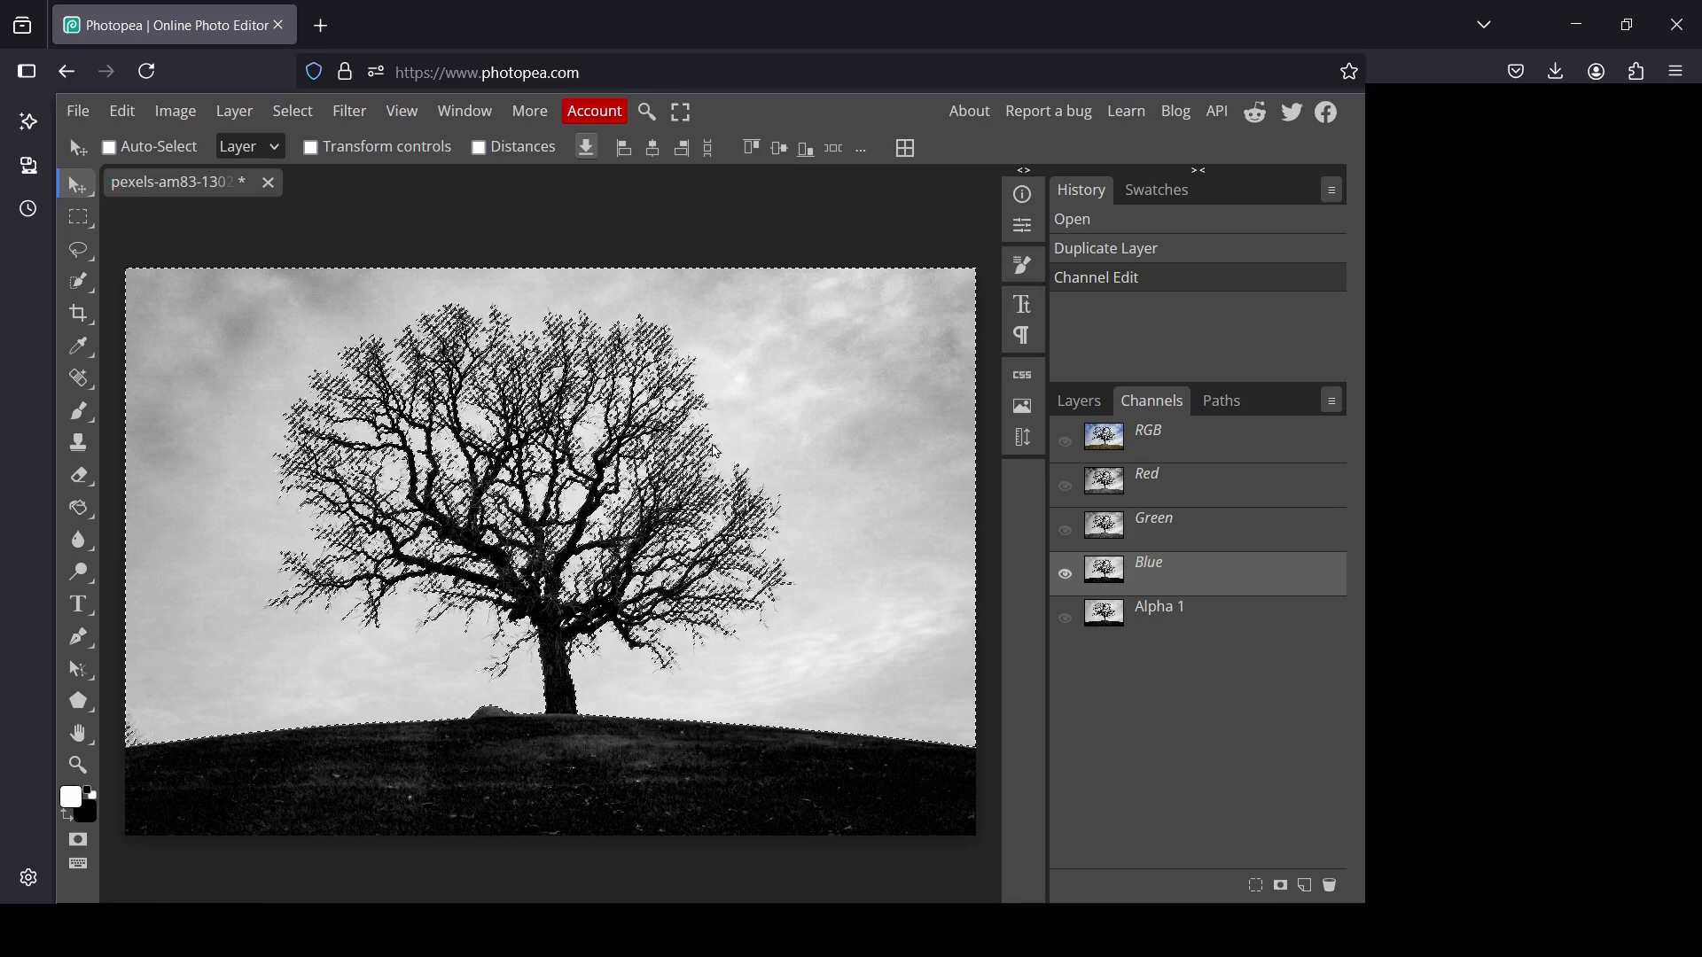
pyautogui.click(295, 110)
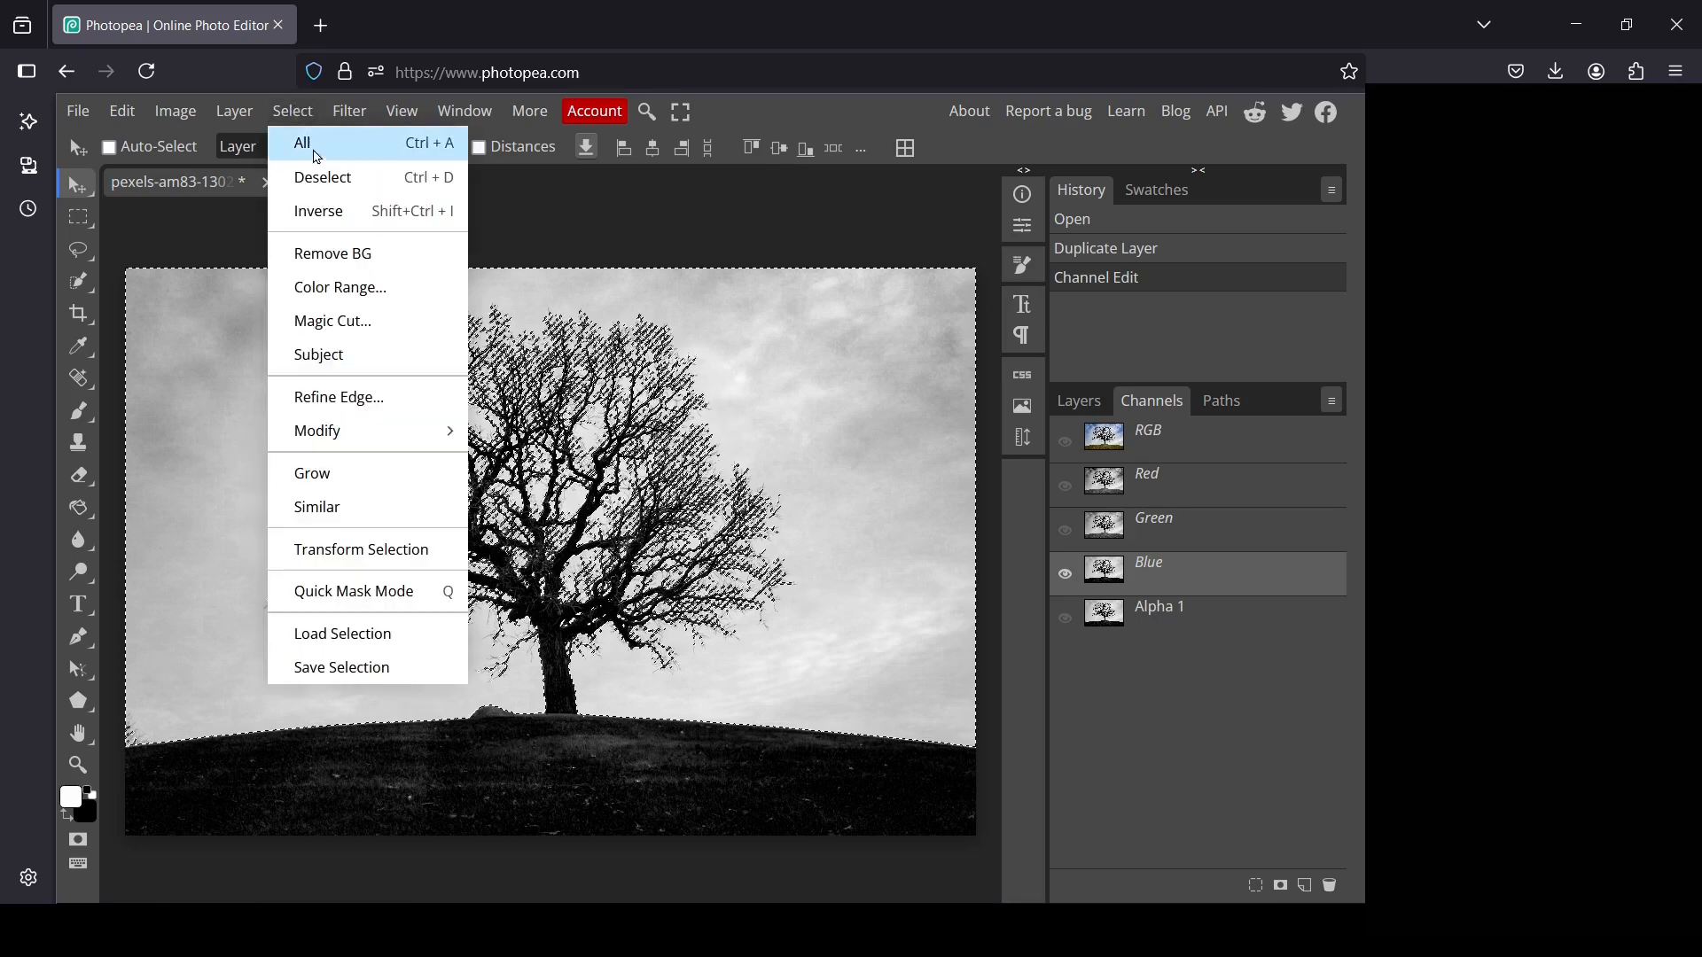
pyautogui.click(327, 177)
pyautogui.click(1114, 624)
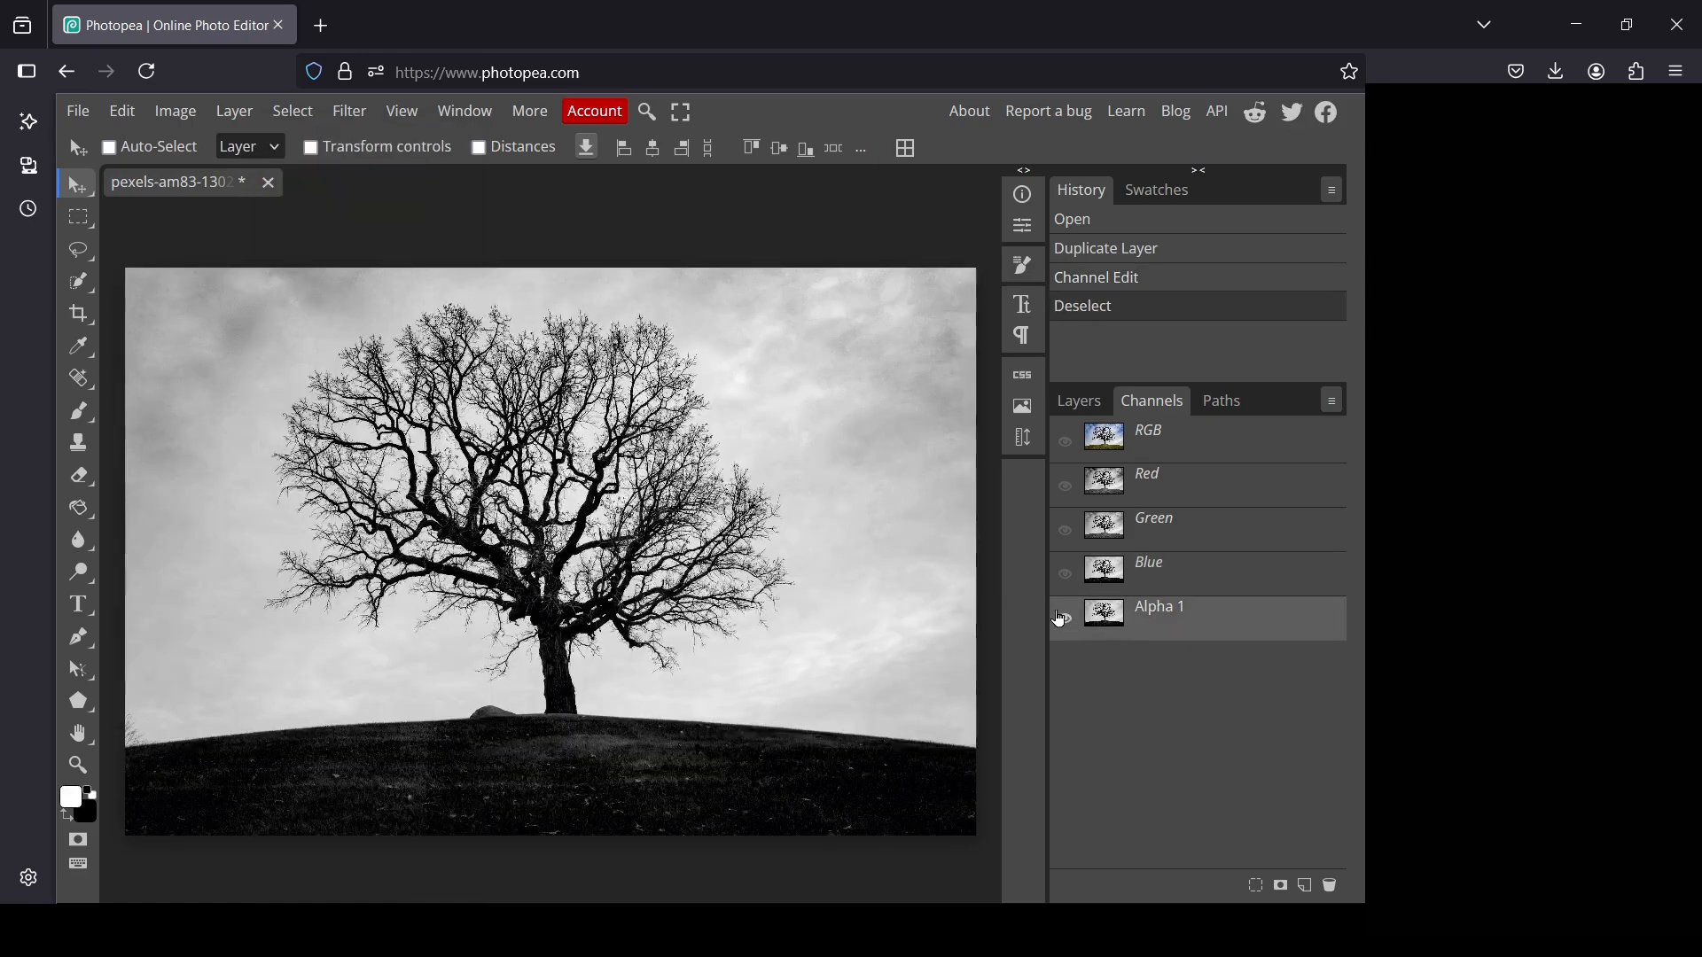
pyautogui.click(1064, 619)
# Apply Levels to the Alpha 1 channel with input black 35, midtone 0.13 and white 170
pyautogui.click(194, 111)
pyautogui.moveTo(220, 205)
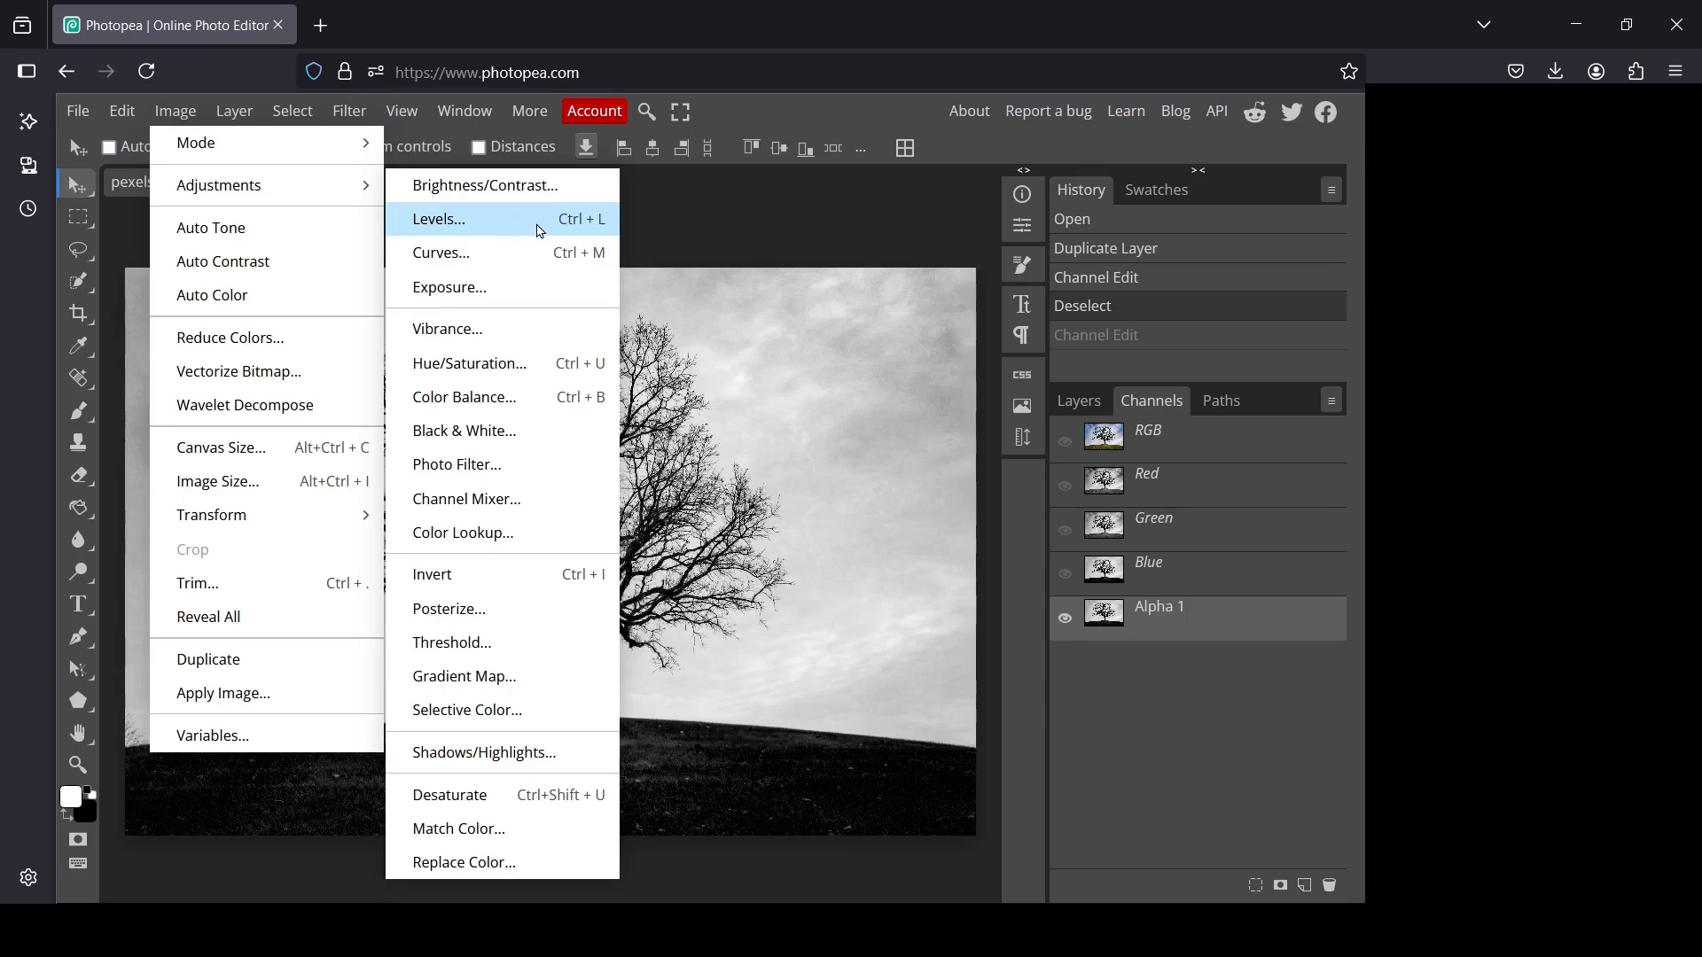
pyautogui.click(540, 231)
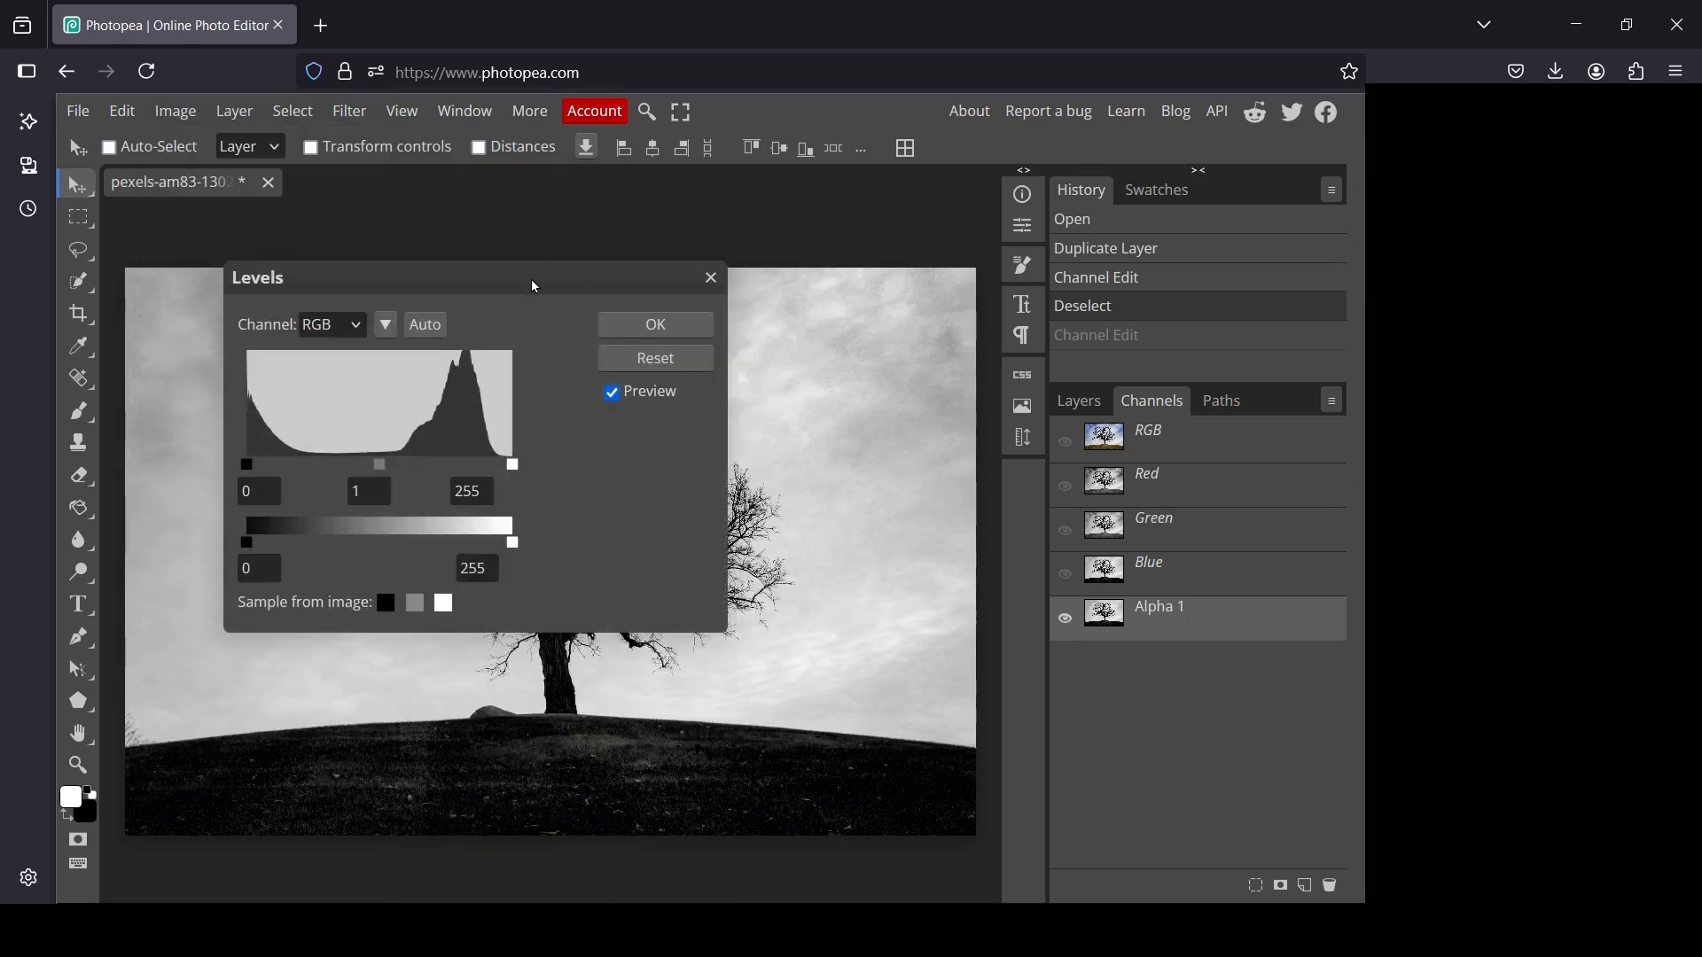
pyautogui.moveTo(535, 286); pyautogui.dragTo(1285, 235)
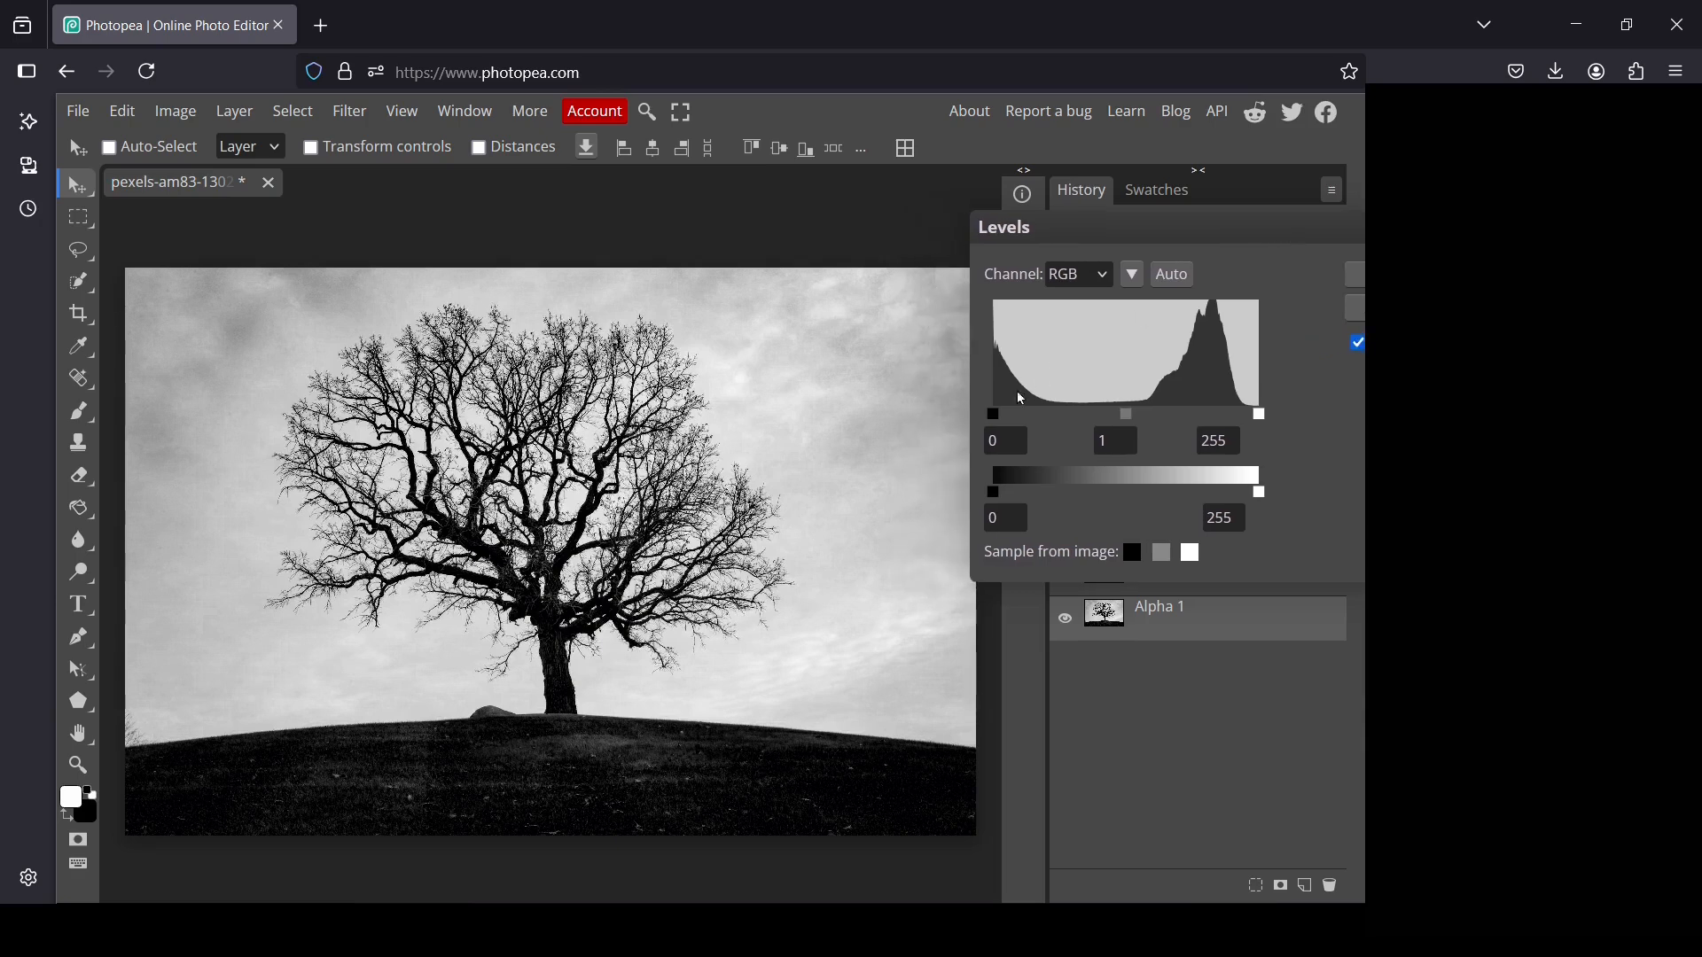
pyautogui.moveTo(994, 415); pyautogui.dragTo(1055, 421)
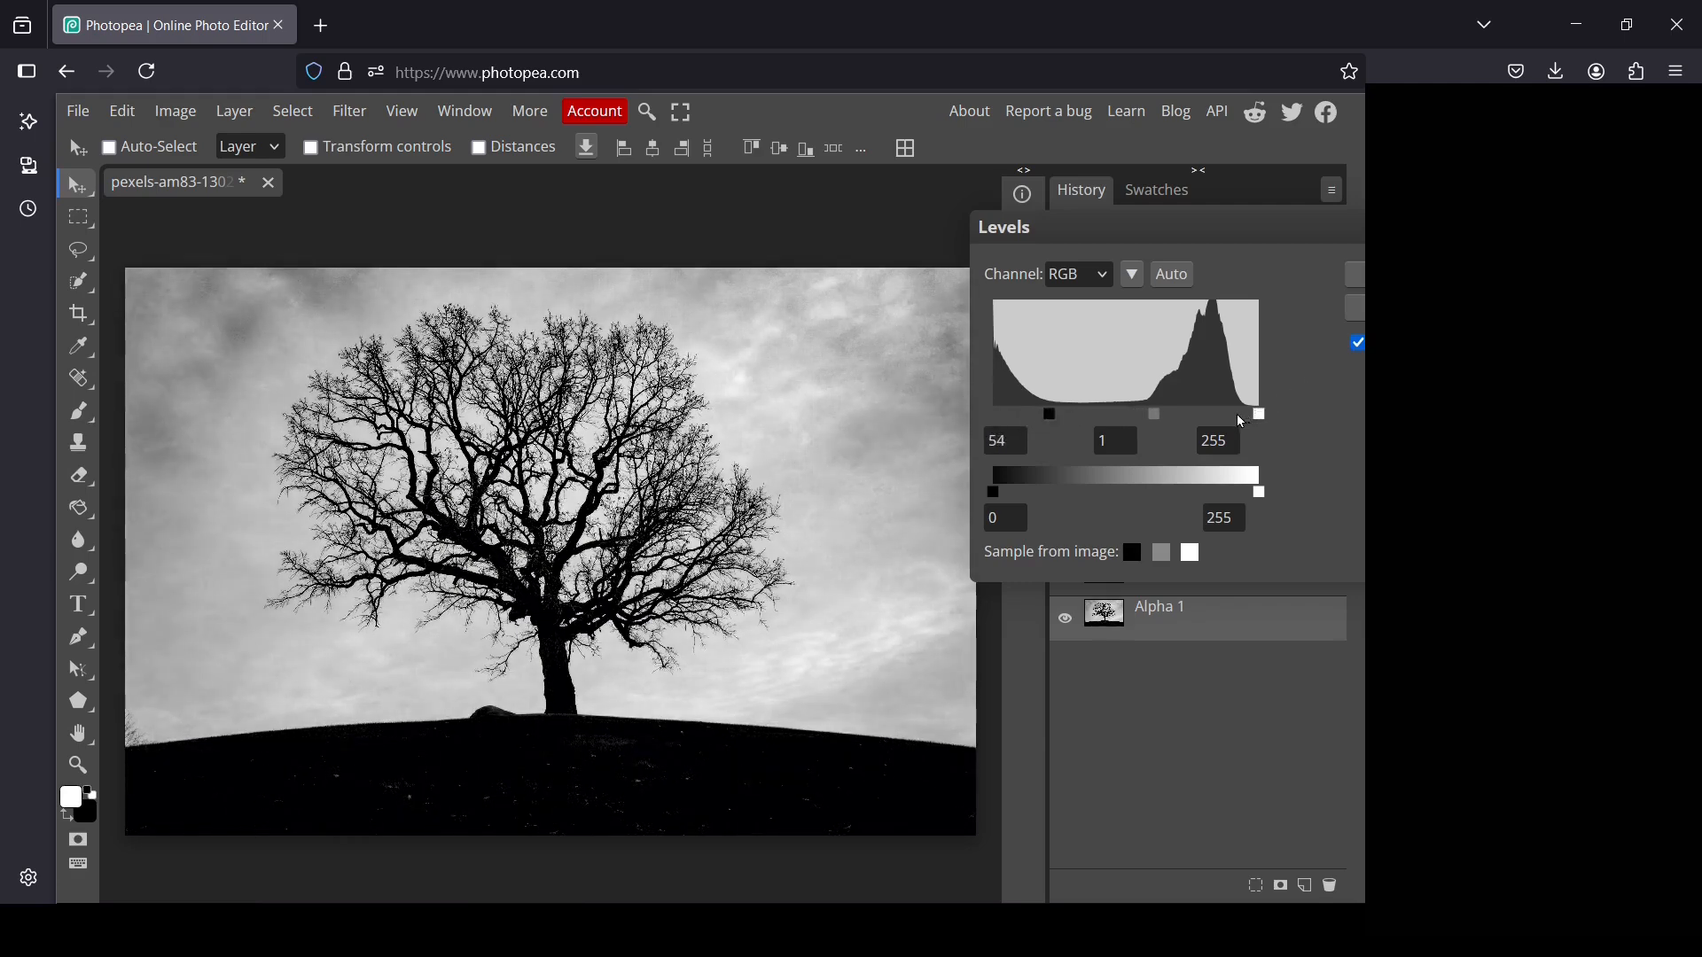
pyautogui.moveTo(1258, 415); pyautogui.dragTo(1184, 423)
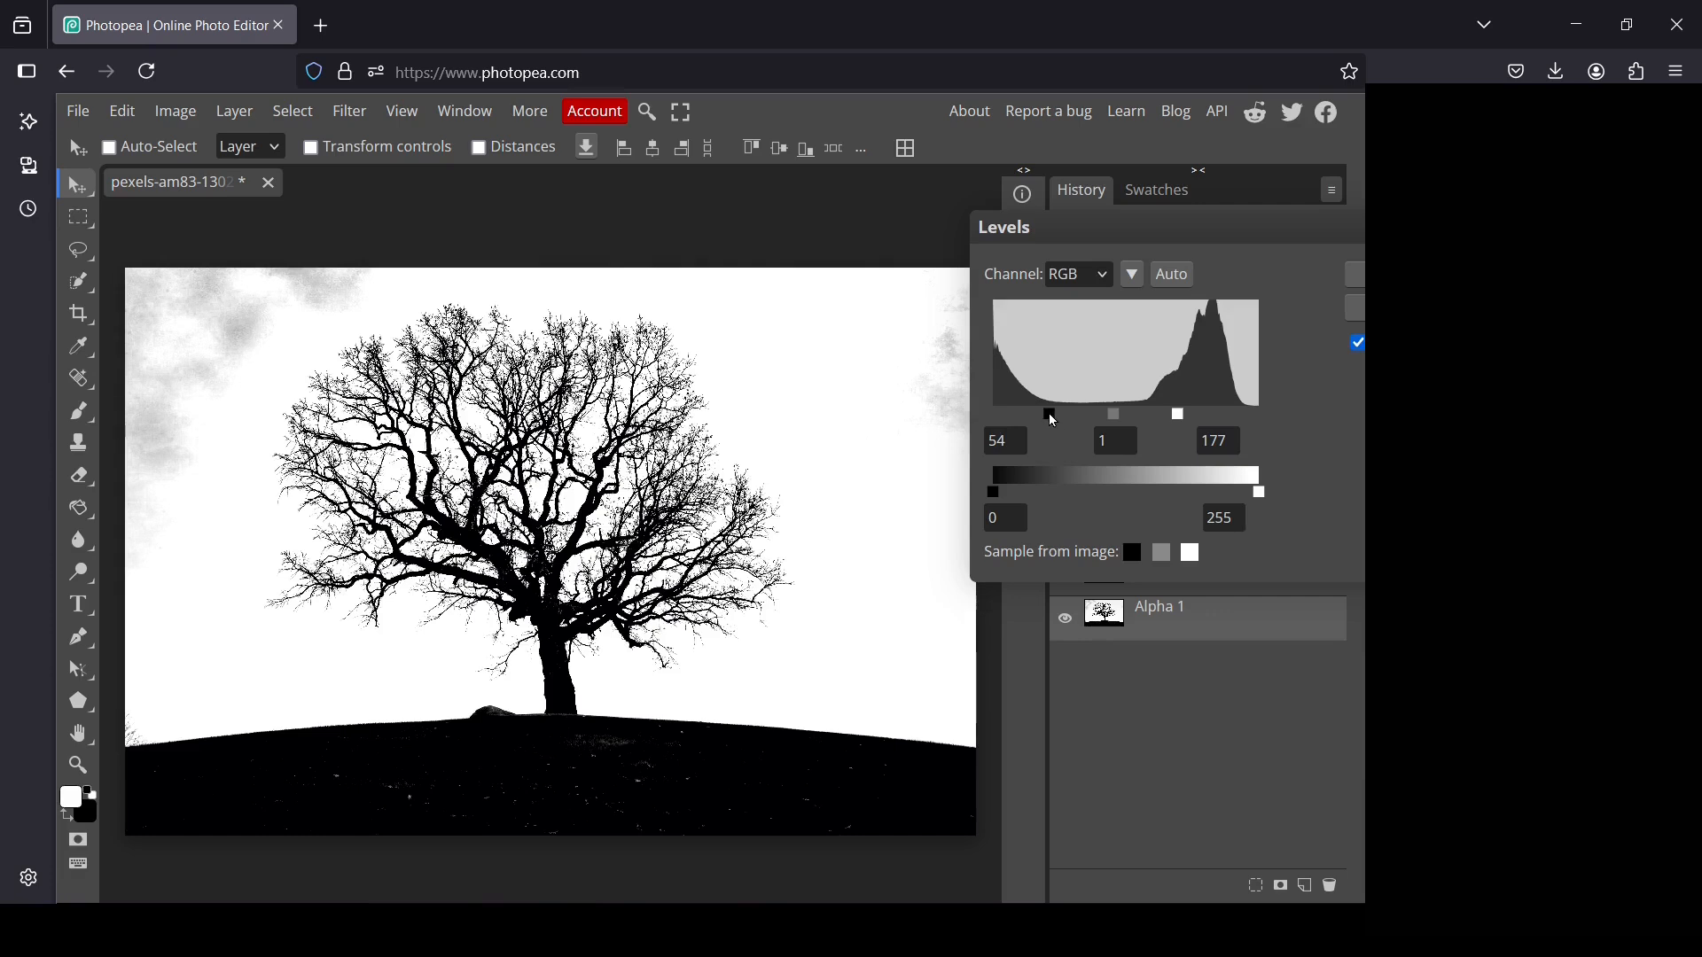
pyautogui.moveTo(1065, 421); pyautogui.dragTo(1110, 420)
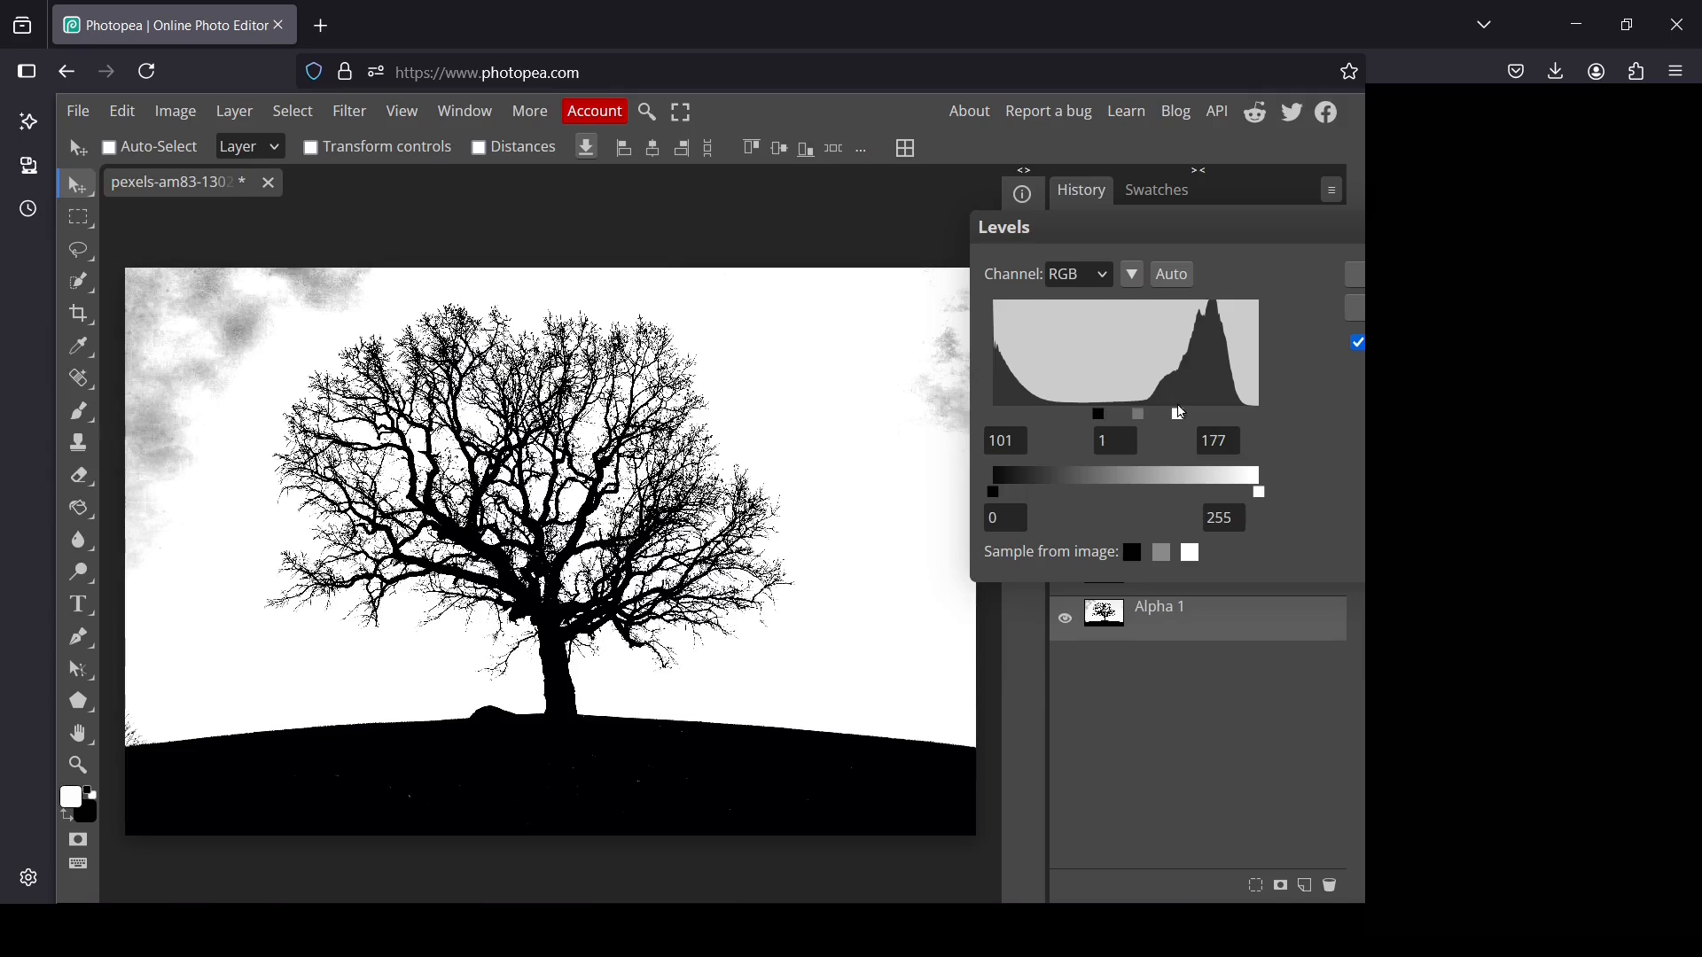
pyautogui.moveTo(1186, 418); pyautogui.dragTo(1172, 423)
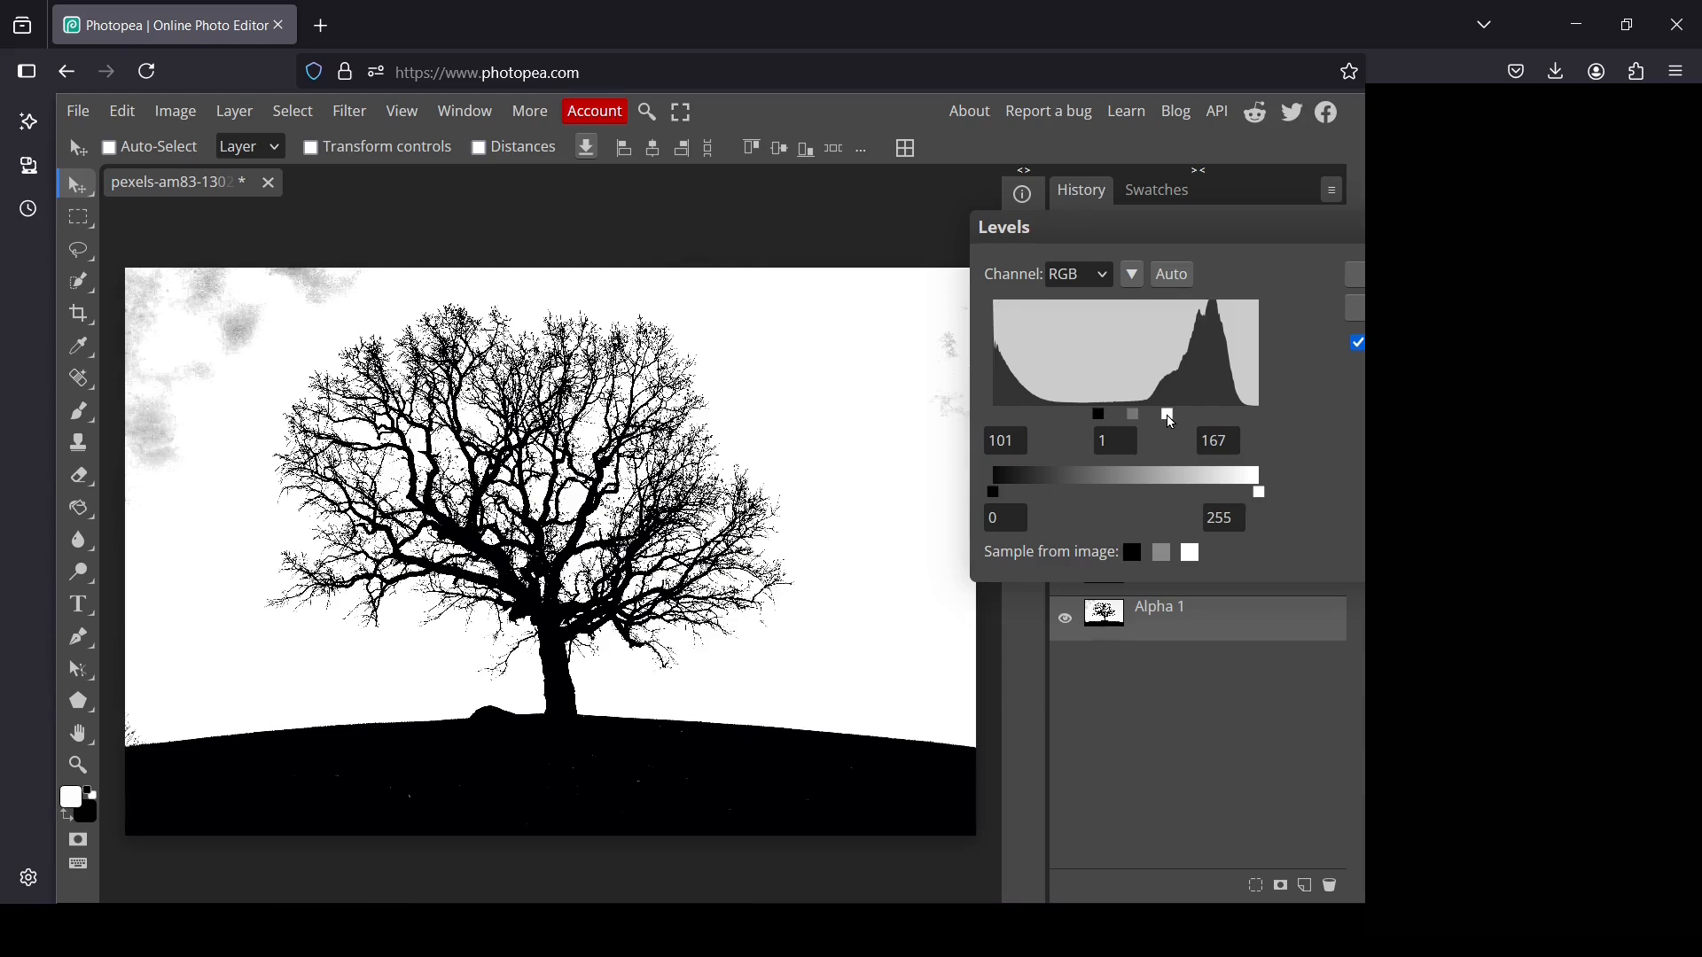
pyautogui.moveTo(1178, 422); pyautogui.dragTo(1055, 416)
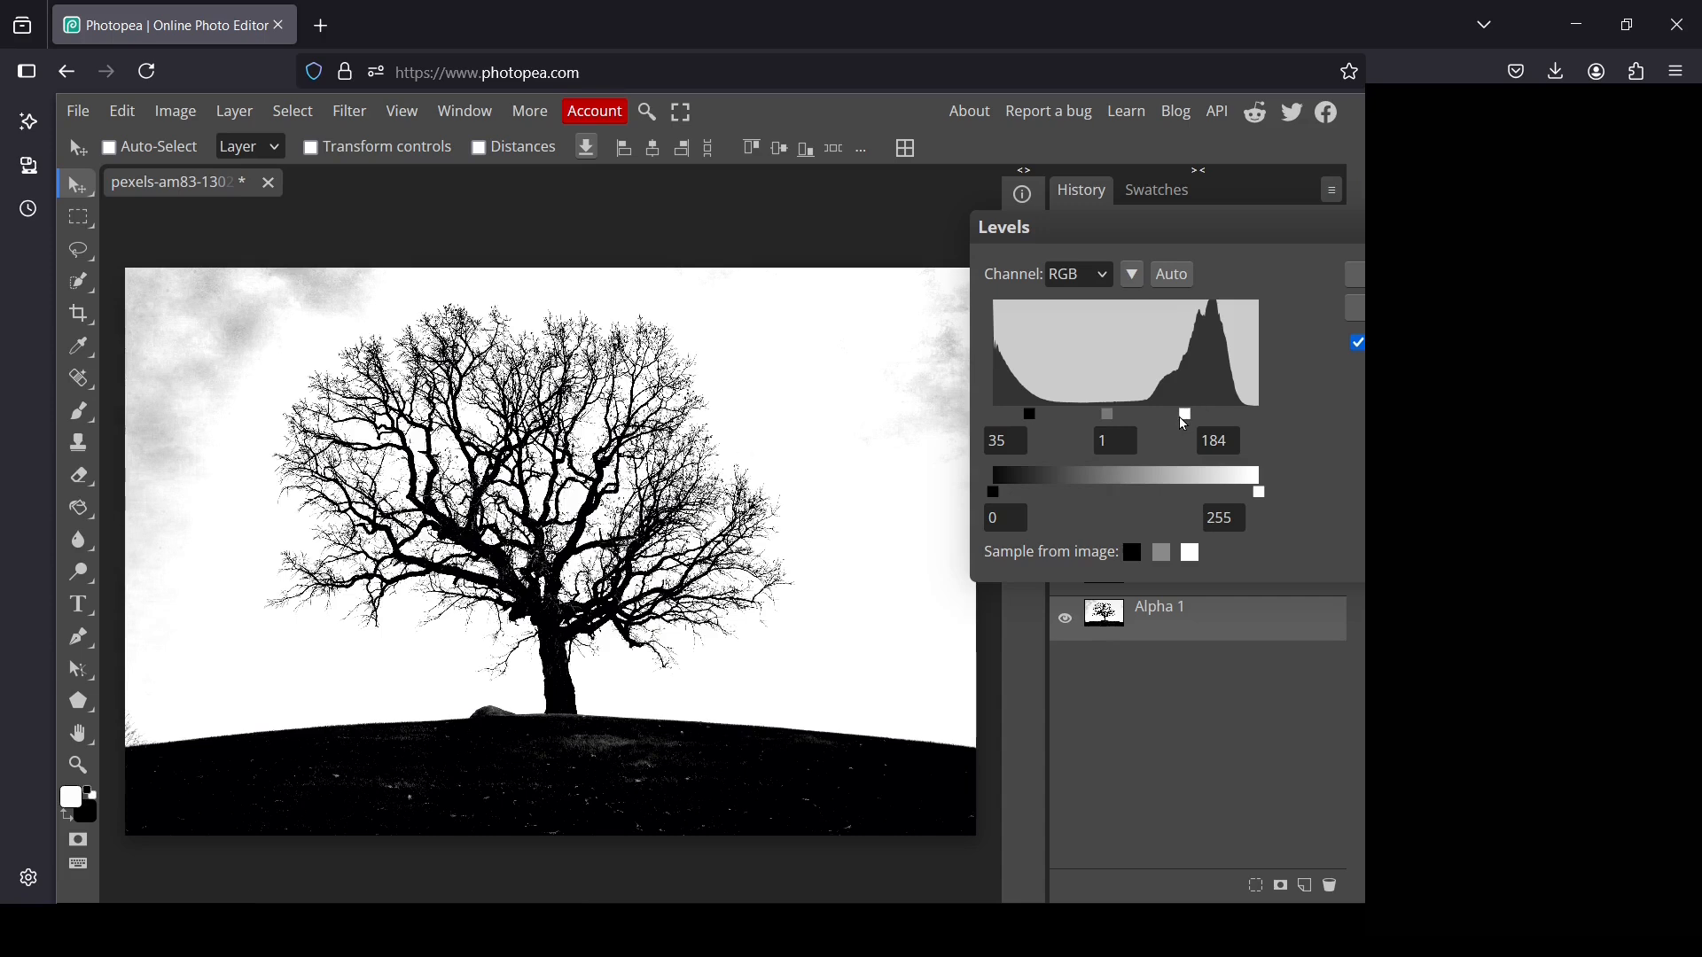
pyautogui.moveTo(1185, 424)
pyautogui.mouseDown()
pyautogui.moveTo(1201, 426)
pyautogui.moveTo(1070, 418)
pyautogui.moveTo(1168, 414)
pyautogui.mouseUp()
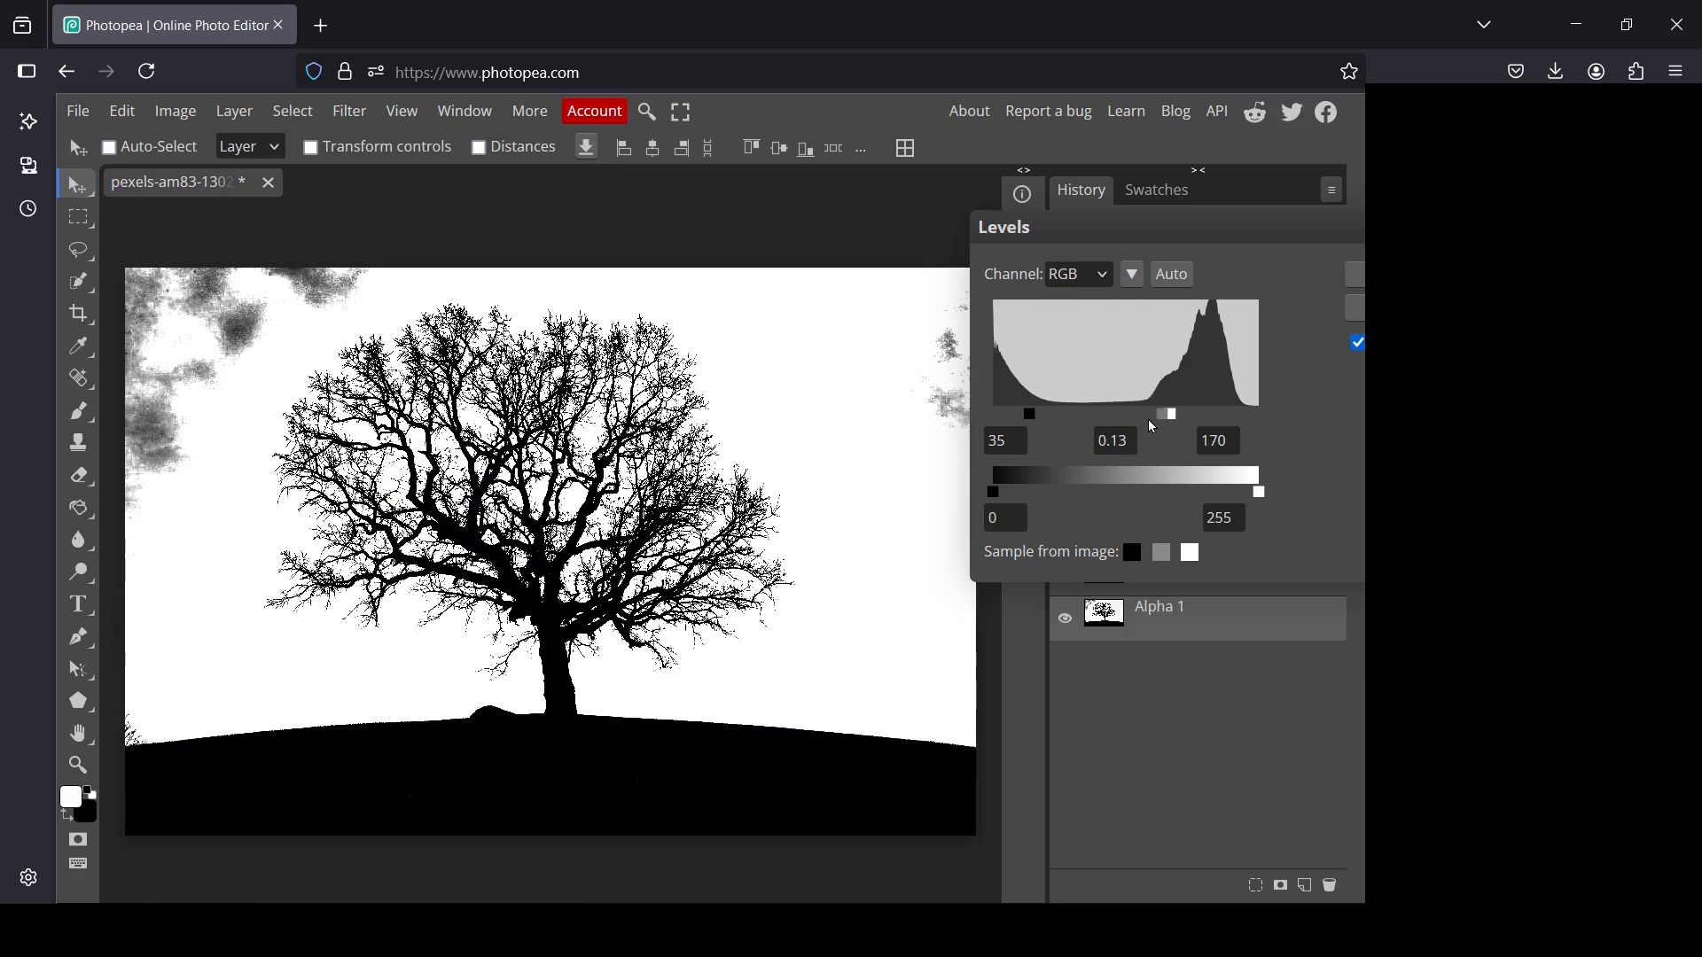
pyautogui.moveTo(1164, 425); pyautogui.dragTo(1169, 425)
pyautogui.click(1372, 275)
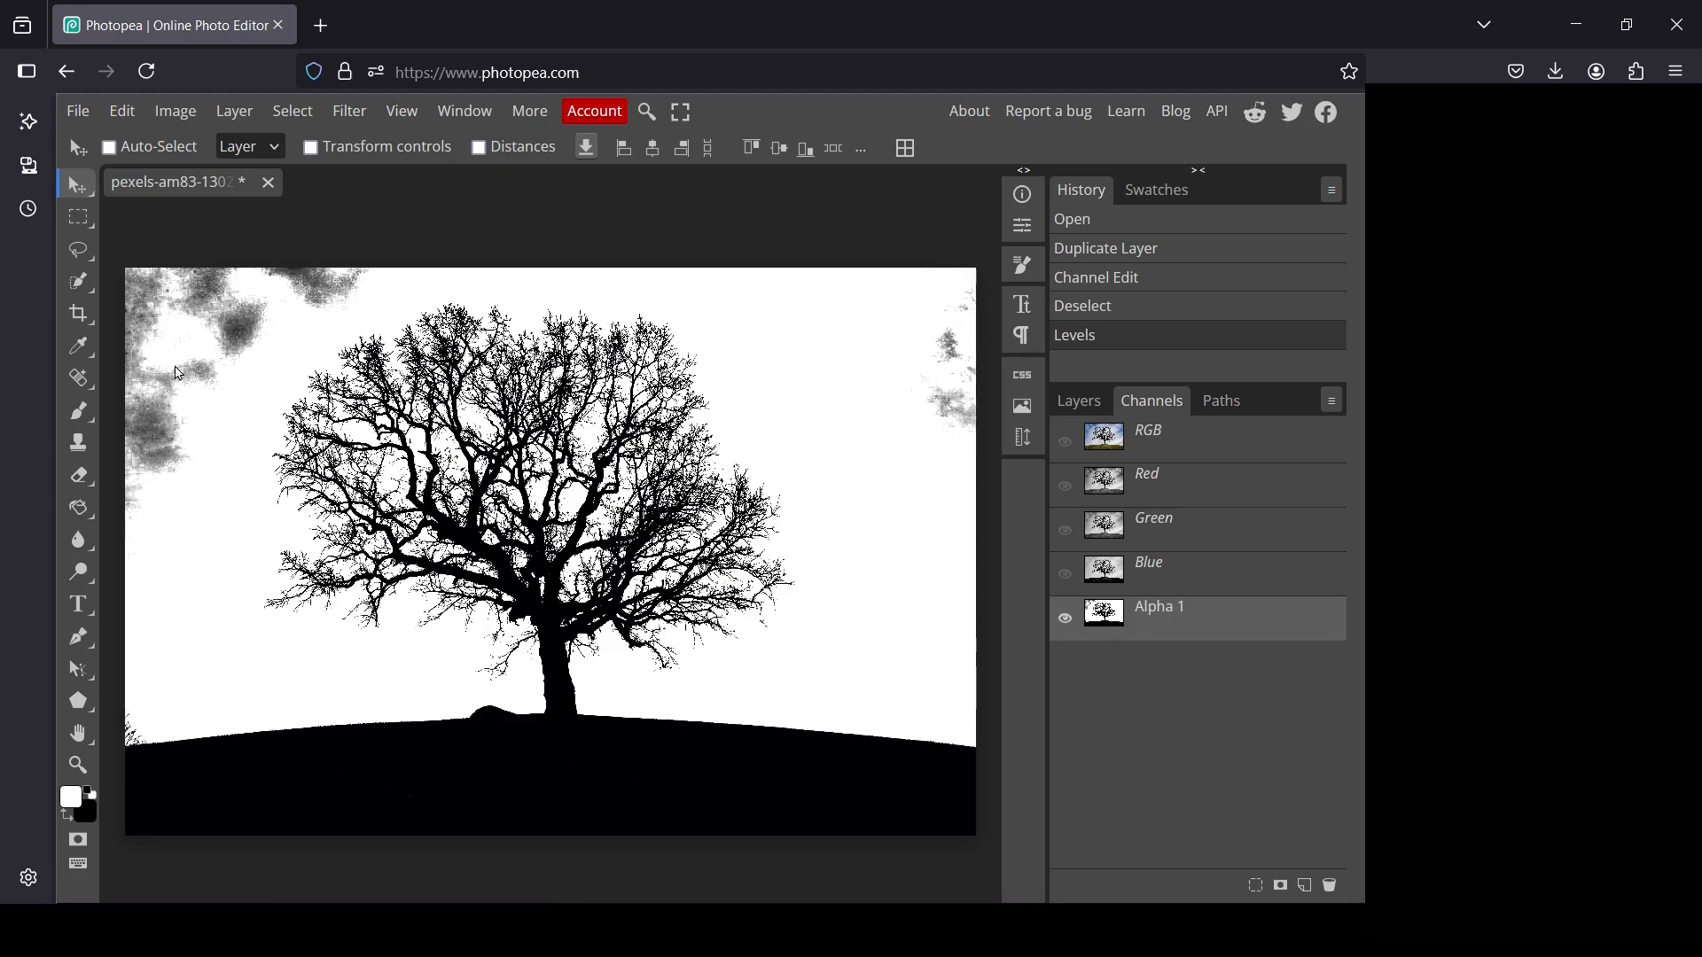
# Paint white over the grey cloud patches on both sides of the sky with a 270 px brush at 100% hardness
pyautogui.click(79, 412)
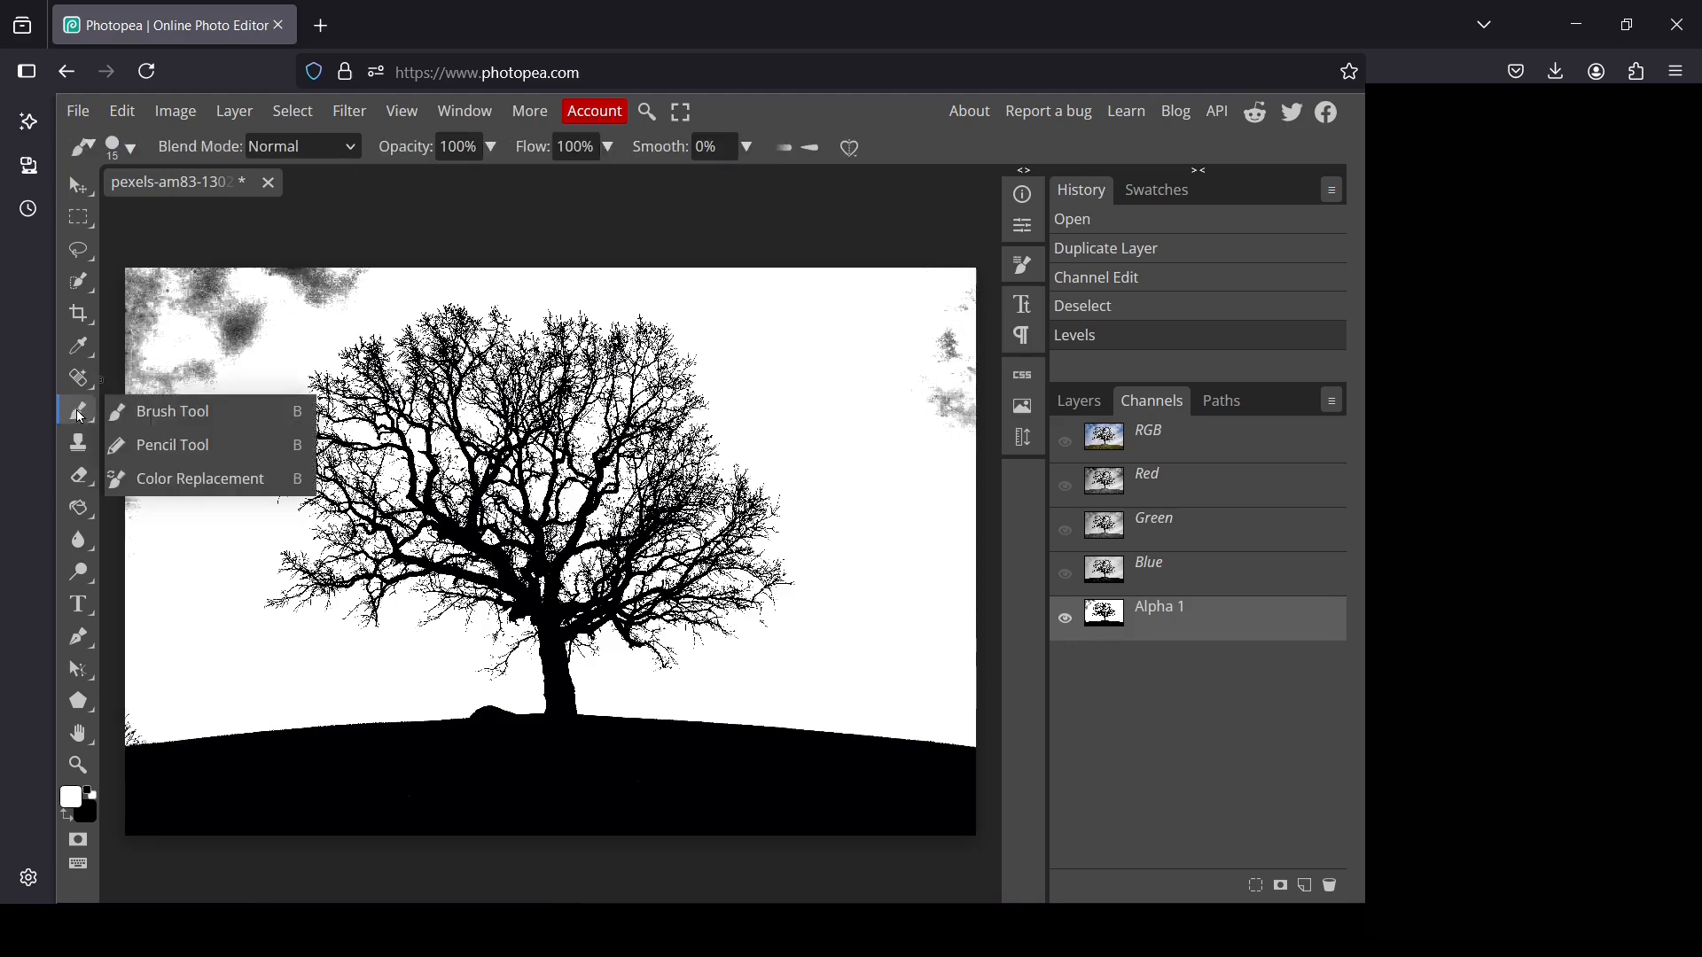
pyautogui.click(124, 146)
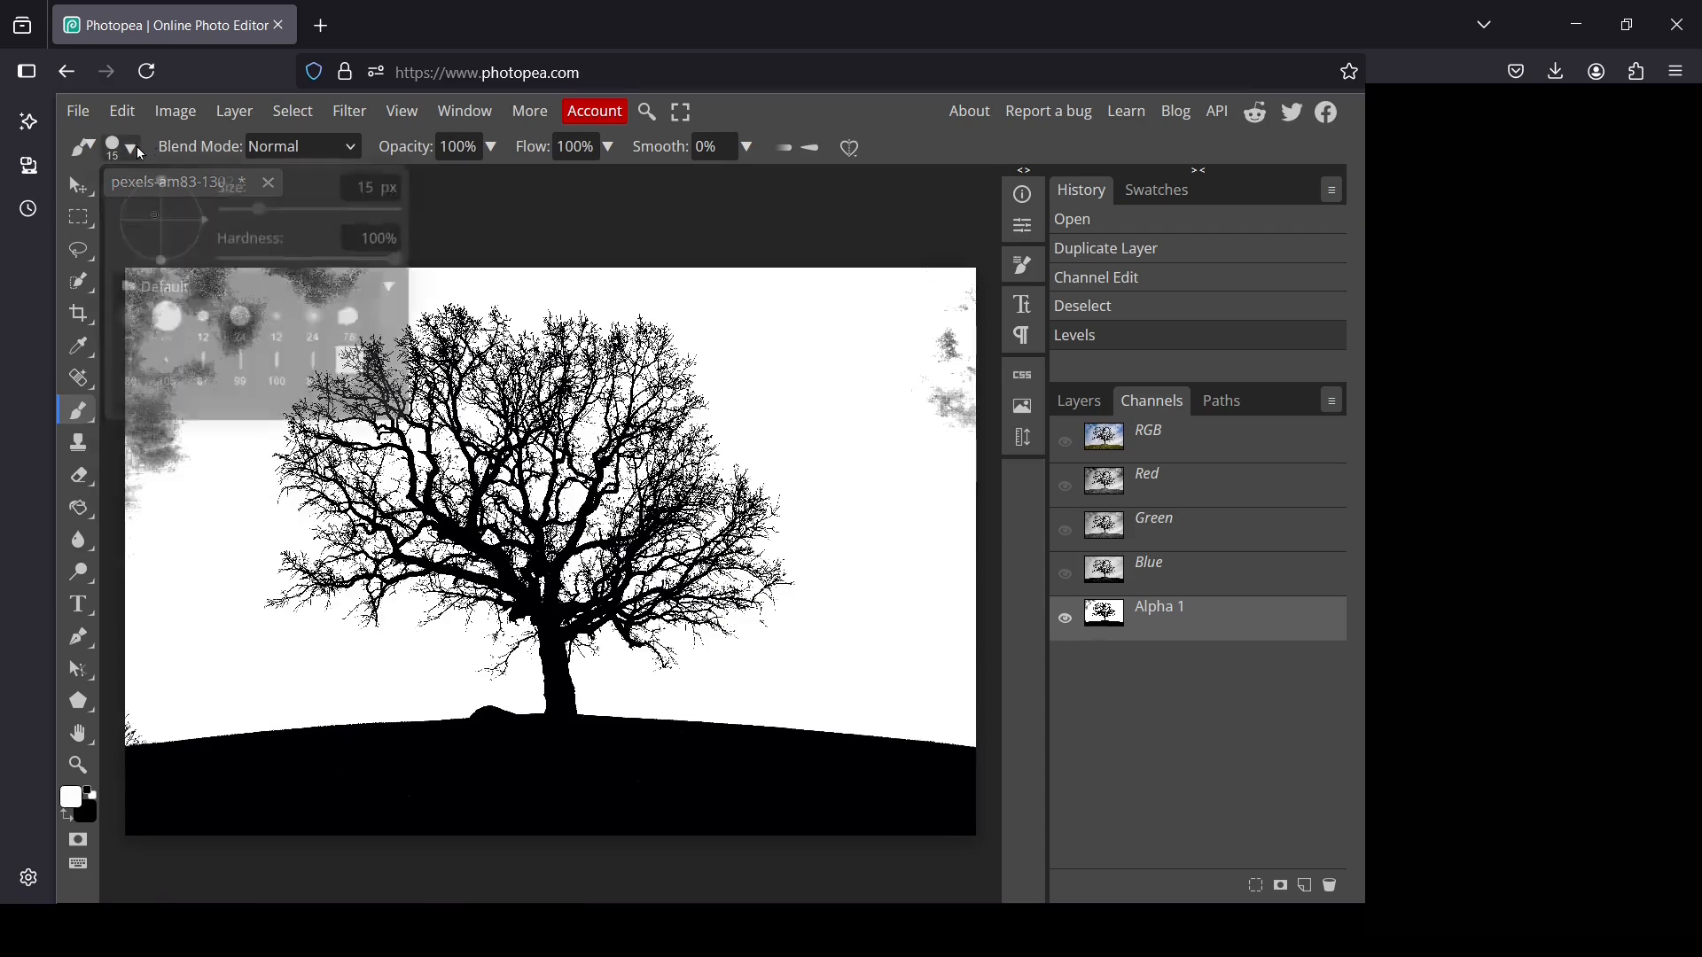
pyautogui.moveTo(258, 210); pyautogui.dragTo(330, 207)
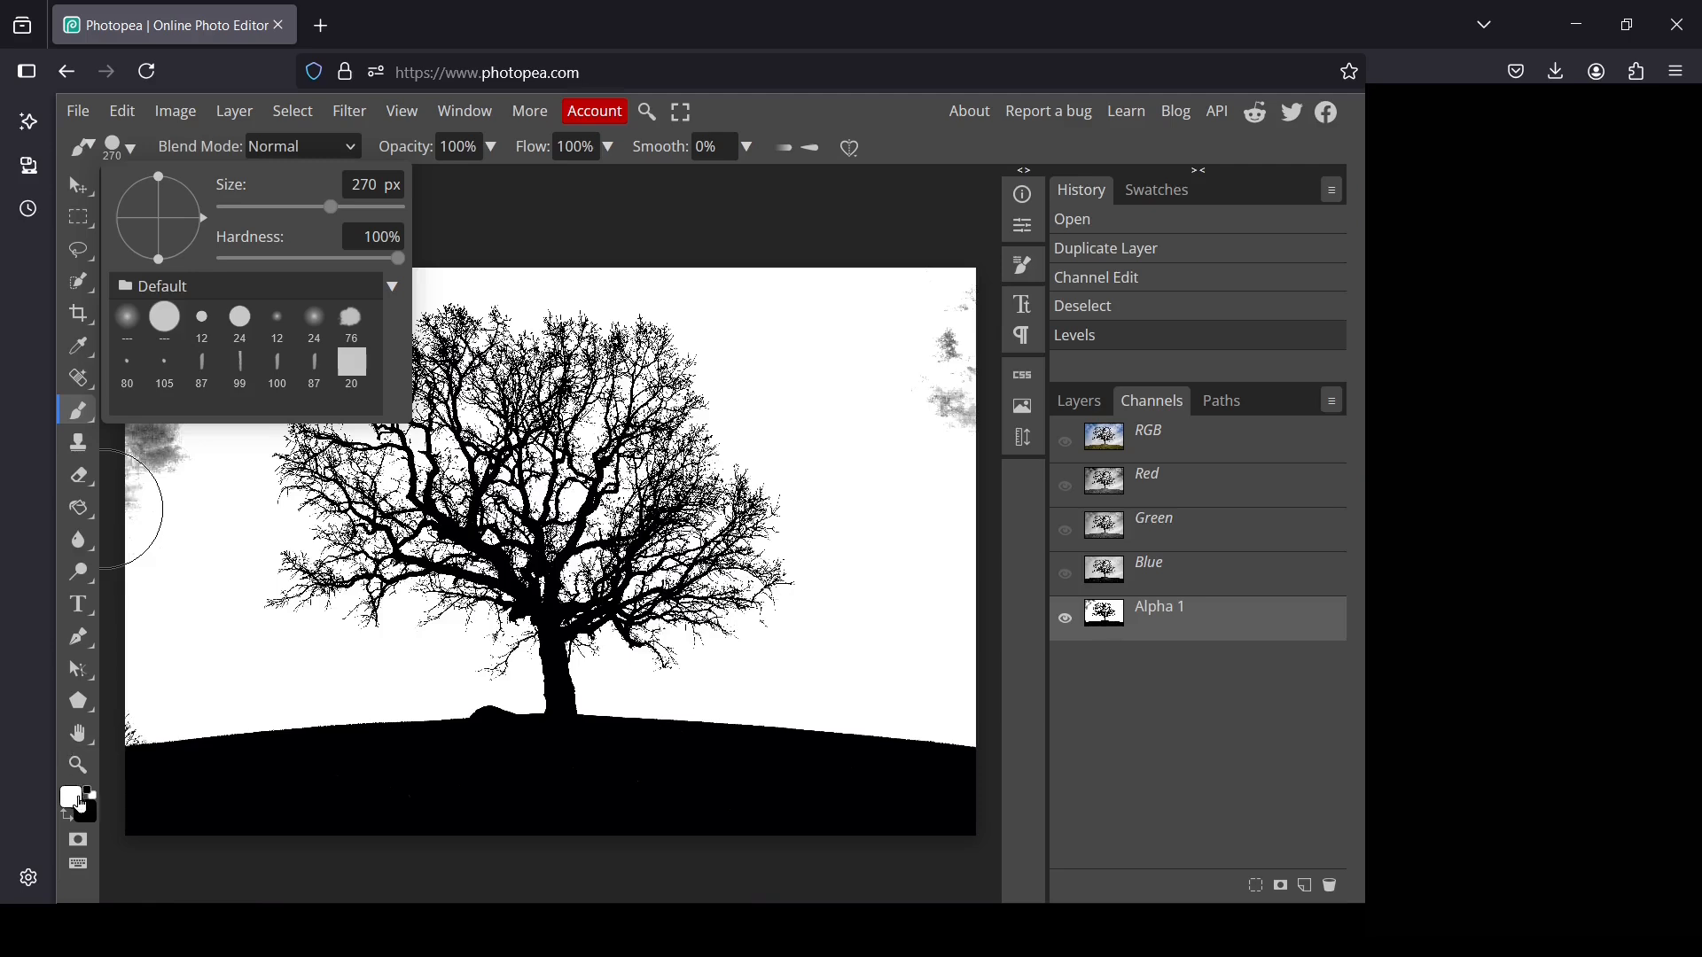
pyautogui.moveTo(881, 361); pyautogui.dragTo(931, 360)
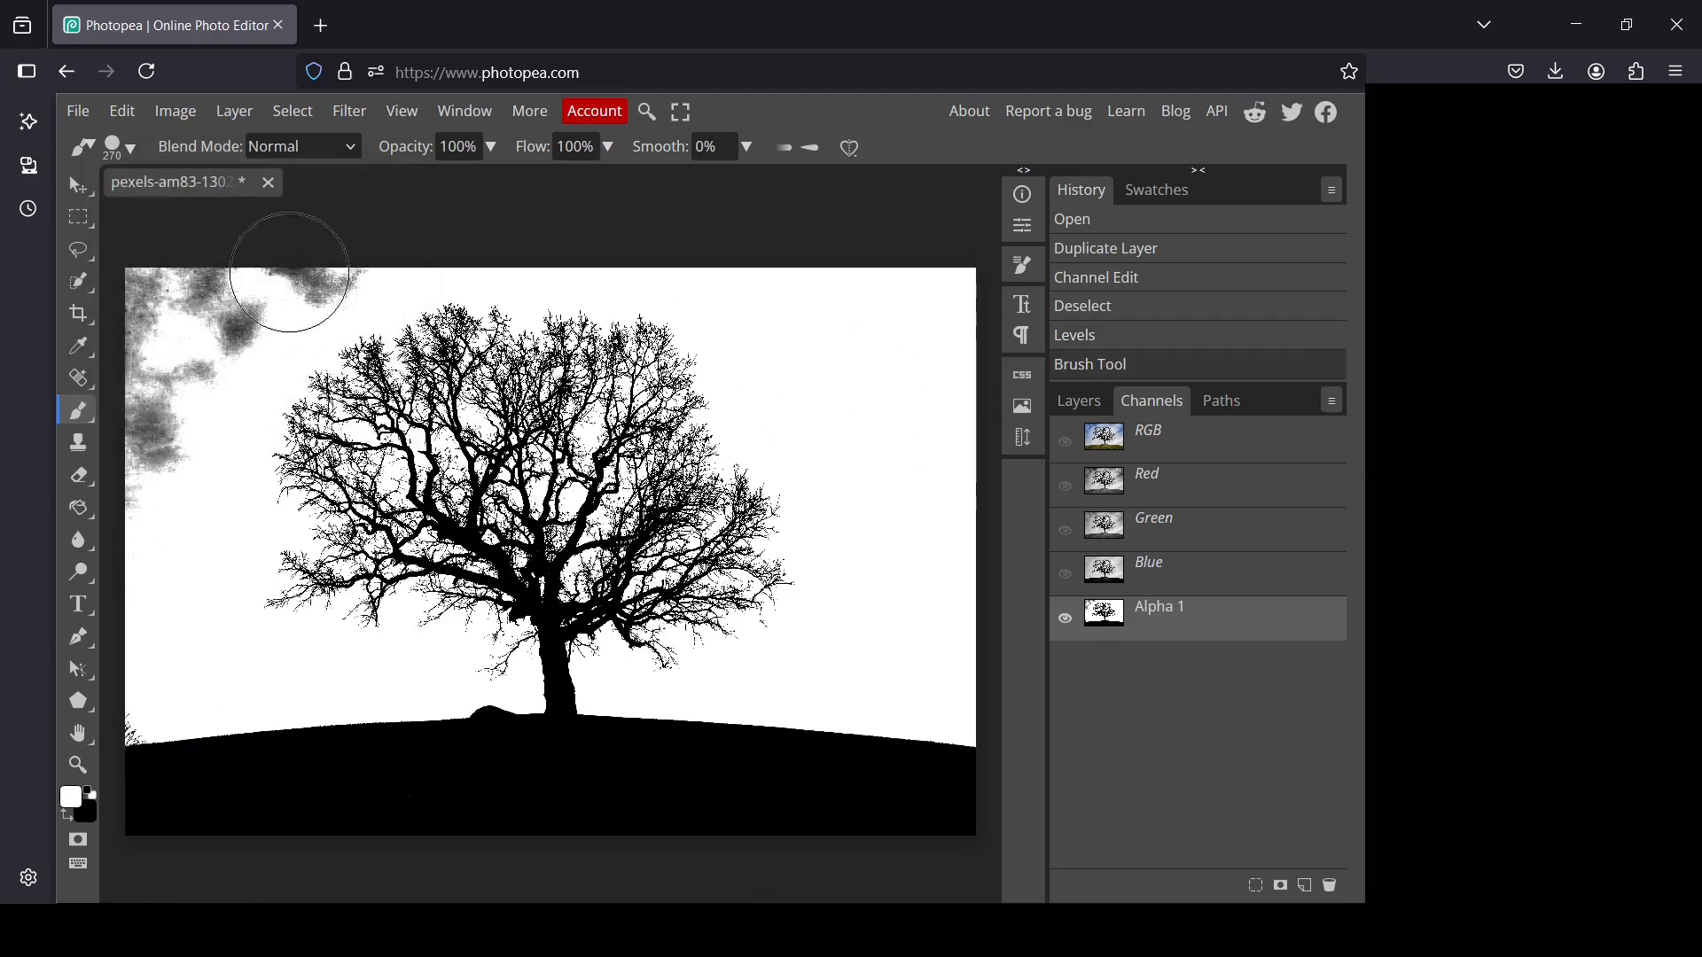
pyautogui.moveTo(358, 261)
pyautogui.mouseDown()
pyautogui.moveTo(169, 318)
pyautogui.moveTo(129, 308)
pyautogui.mouseUp()
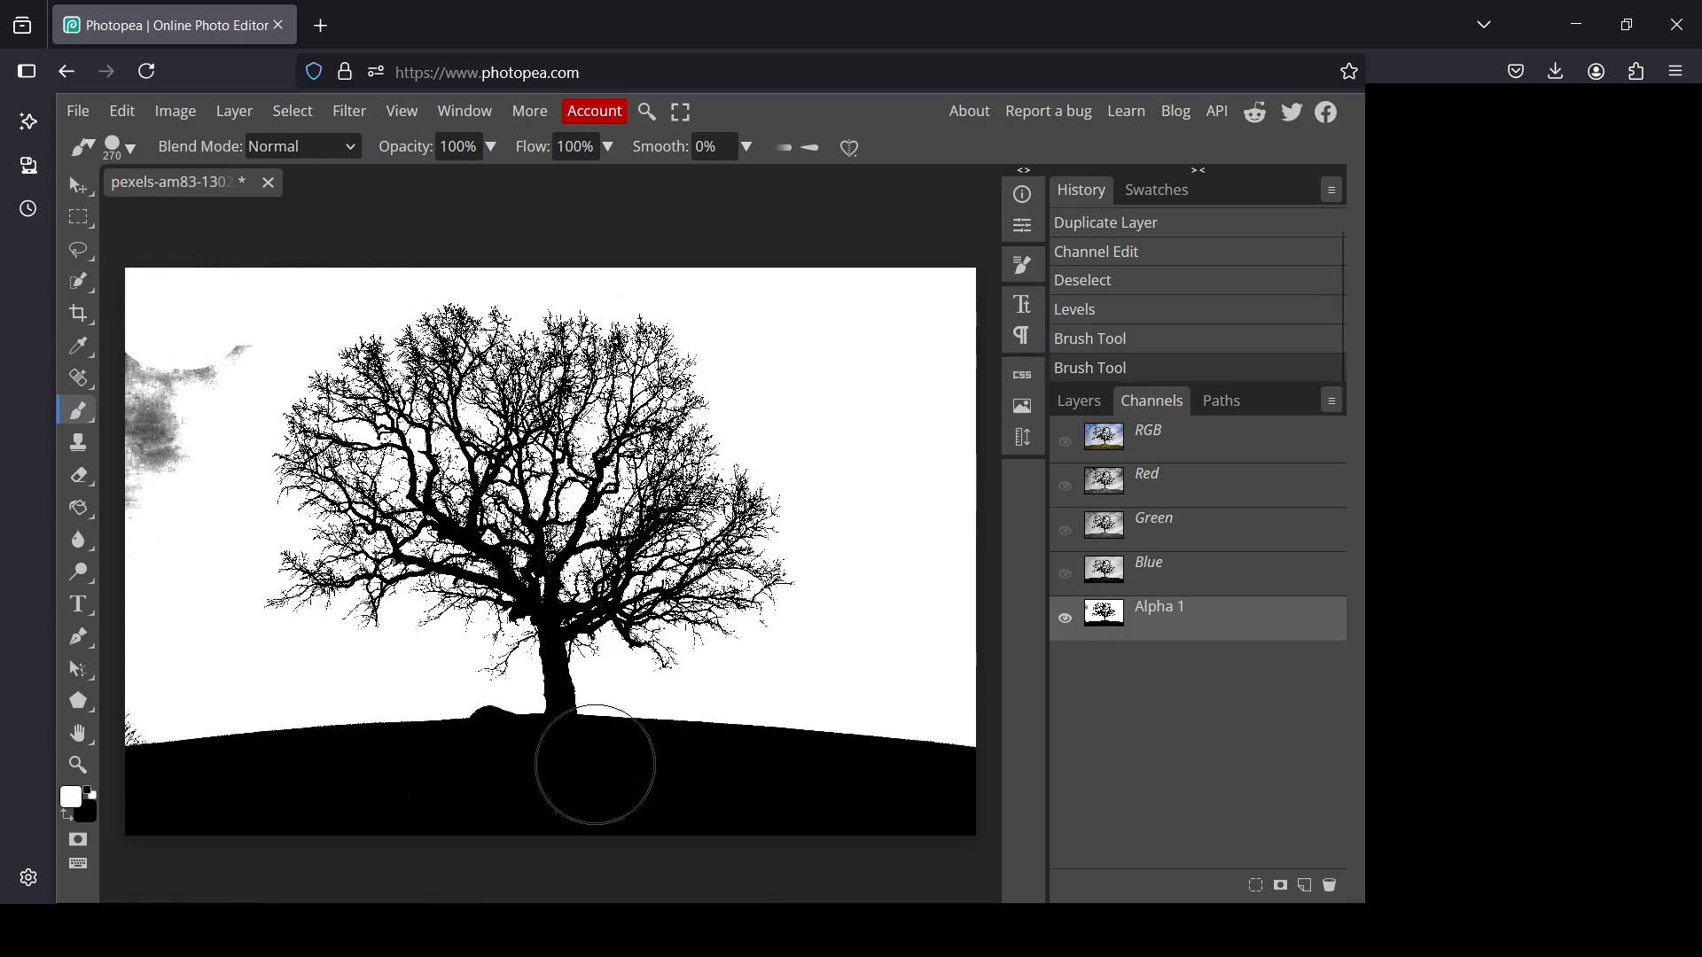
pyautogui.moveTo(230, 450)
pyautogui.mouseDown()
pyautogui.moveTo(178, 439)
pyautogui.moveTo(144, 530)
pyautogui.moveTo(161, 365)
pyautogui.moveTo(169, 339)
pyautogui.moveTo(221, 332)
pyautogui.mouseUp()
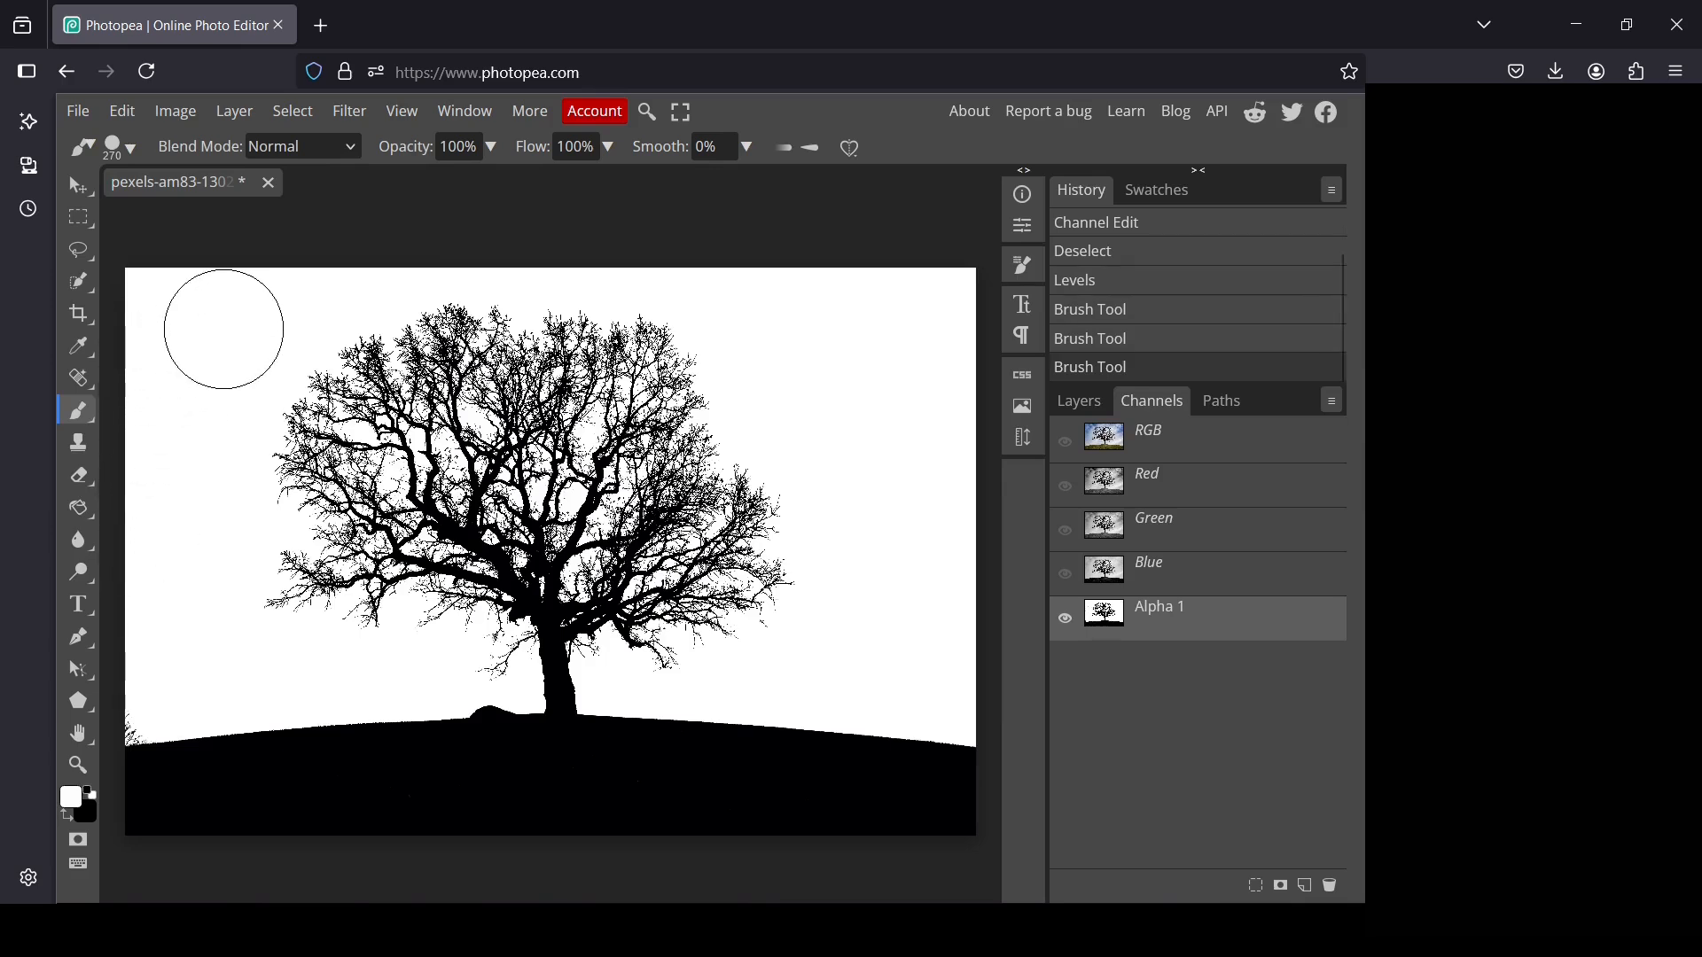
# Reduce the brush to 26 px and paint white over the dark specks above the horizon at the image's left edge
pyautogui.click(133, 149)
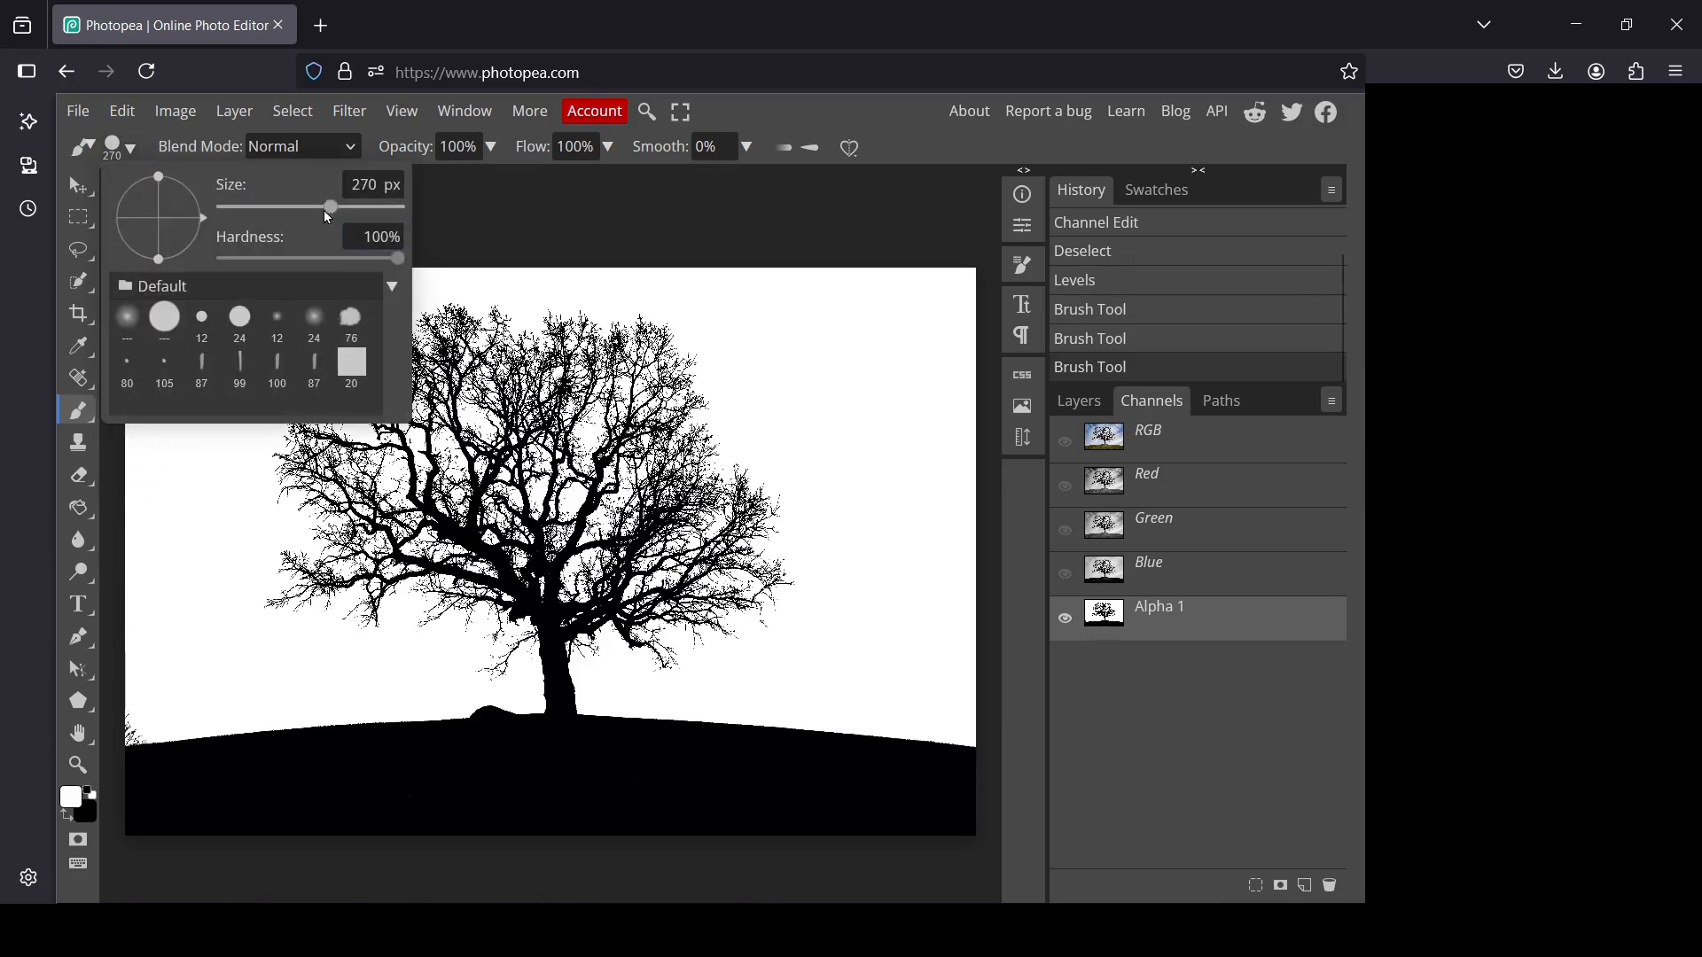
pyautogui.moveTo(326, 211)
pyautogui.mouseDown()
pyautogui.moveTo(239, 224)
pyautogui.moveTo(267, 213)
pyautogui.mouseUp()
pyautogui.moveTo(129, 716); pyautogui.dragTo(117, 739)
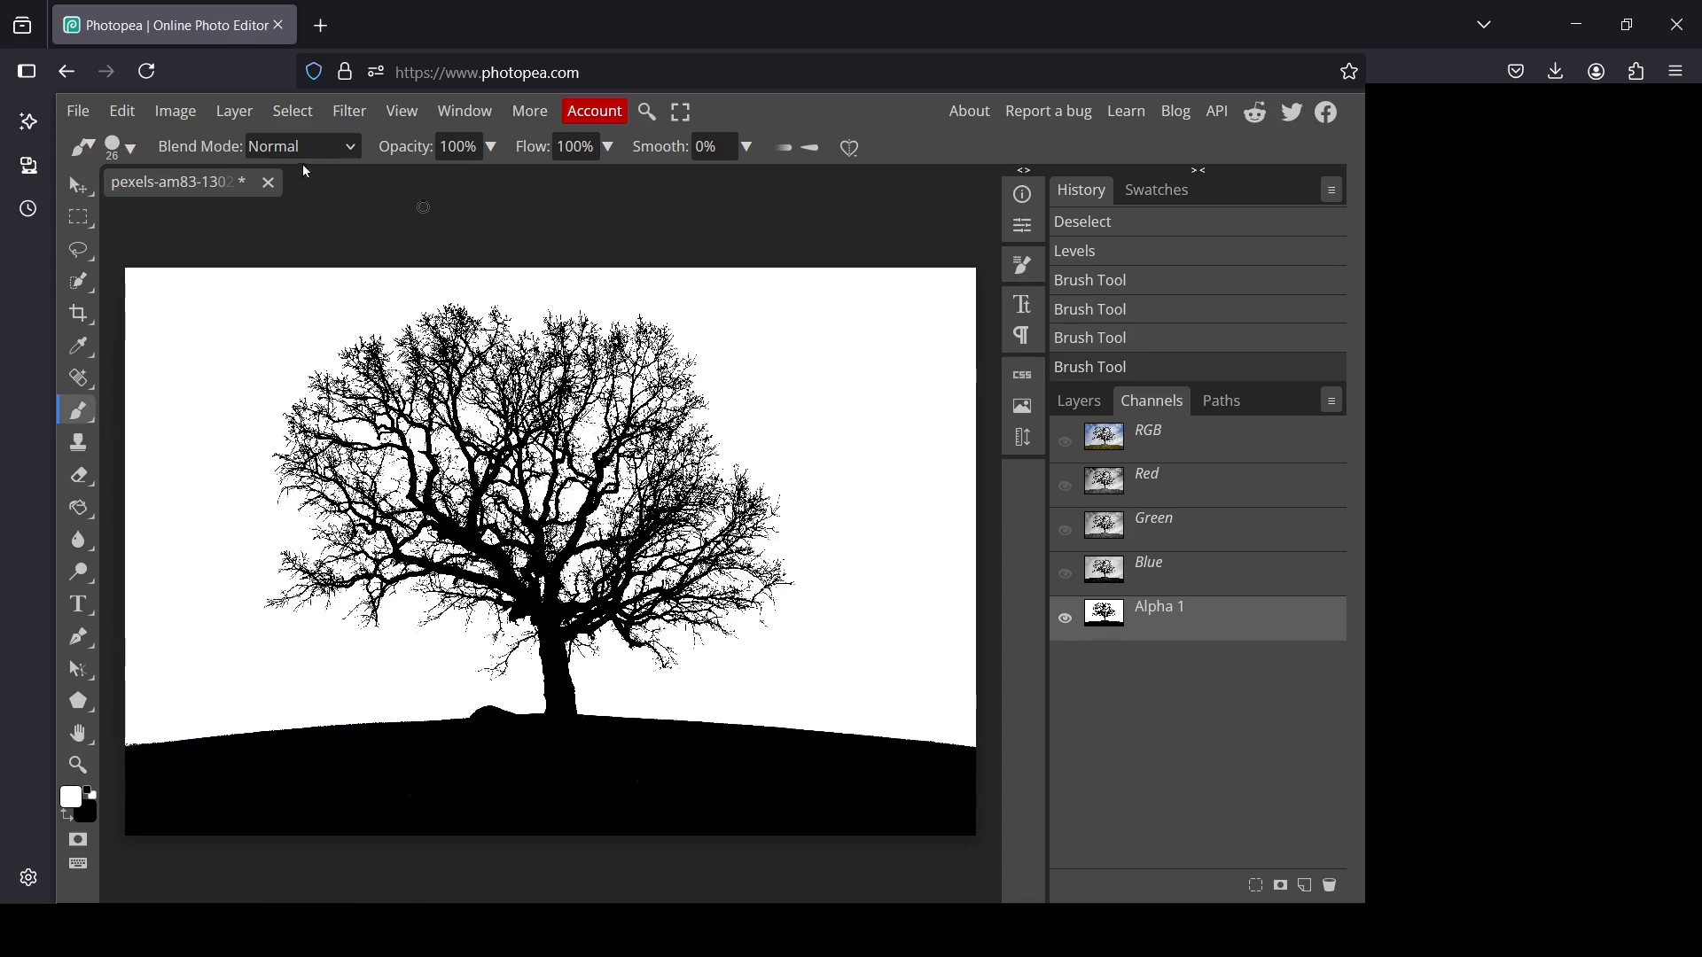
pyautogui.click(1061, 616)
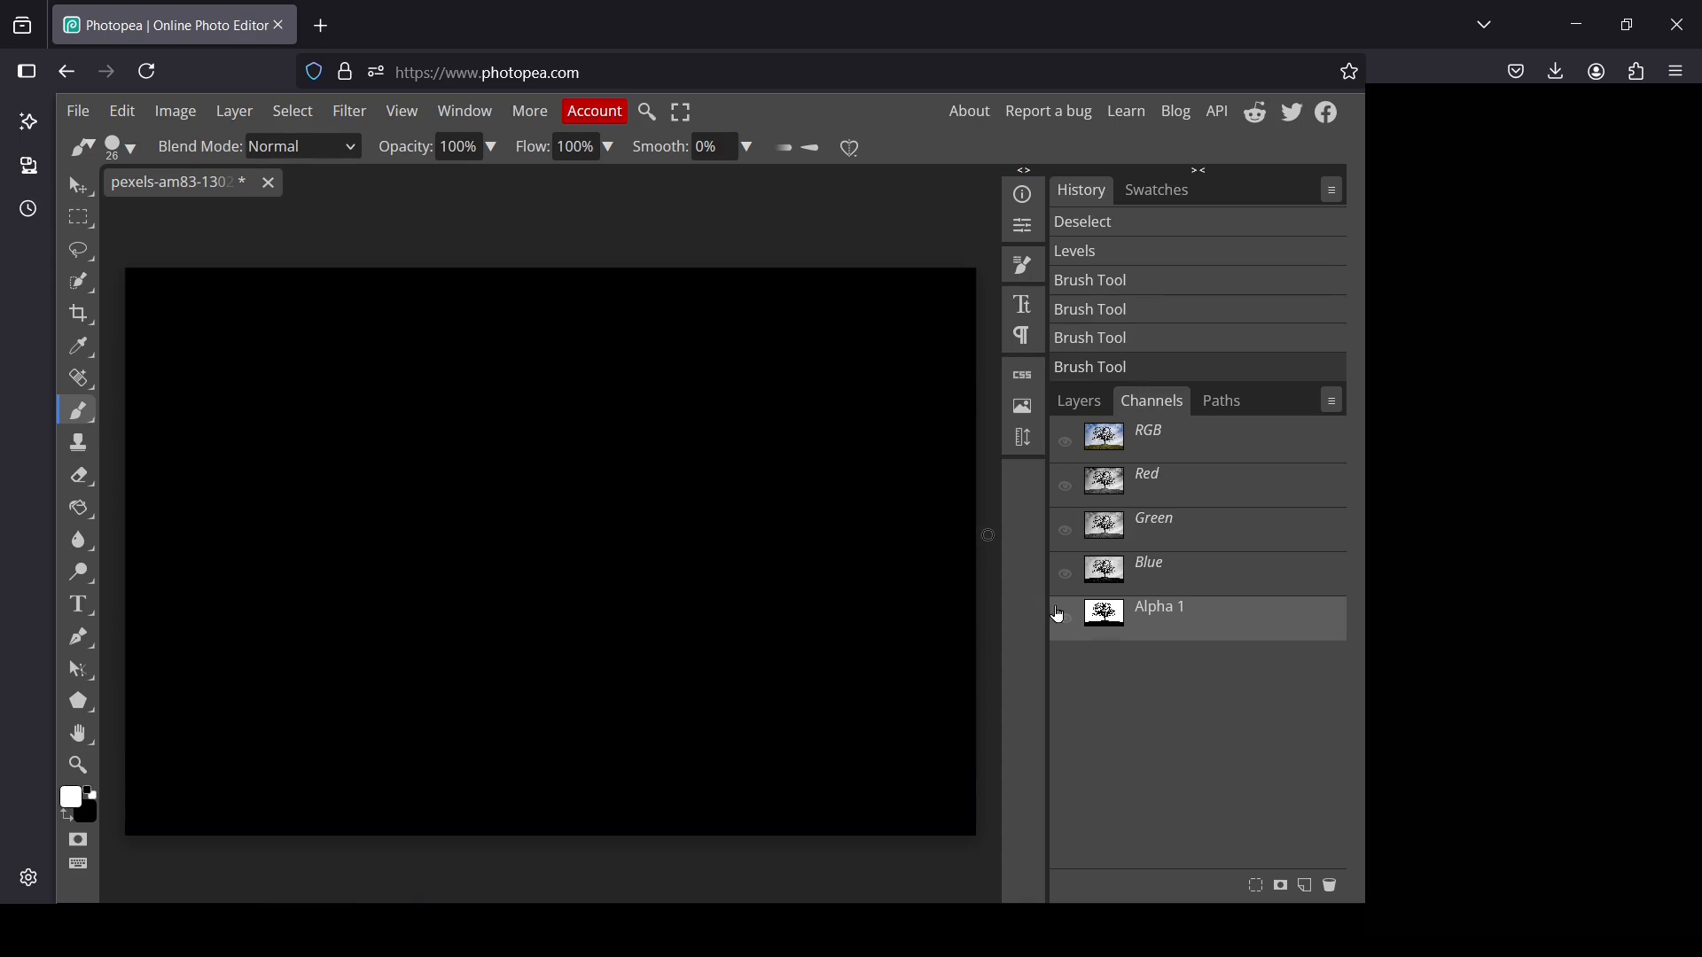
pyautogui.click(1061, 616)
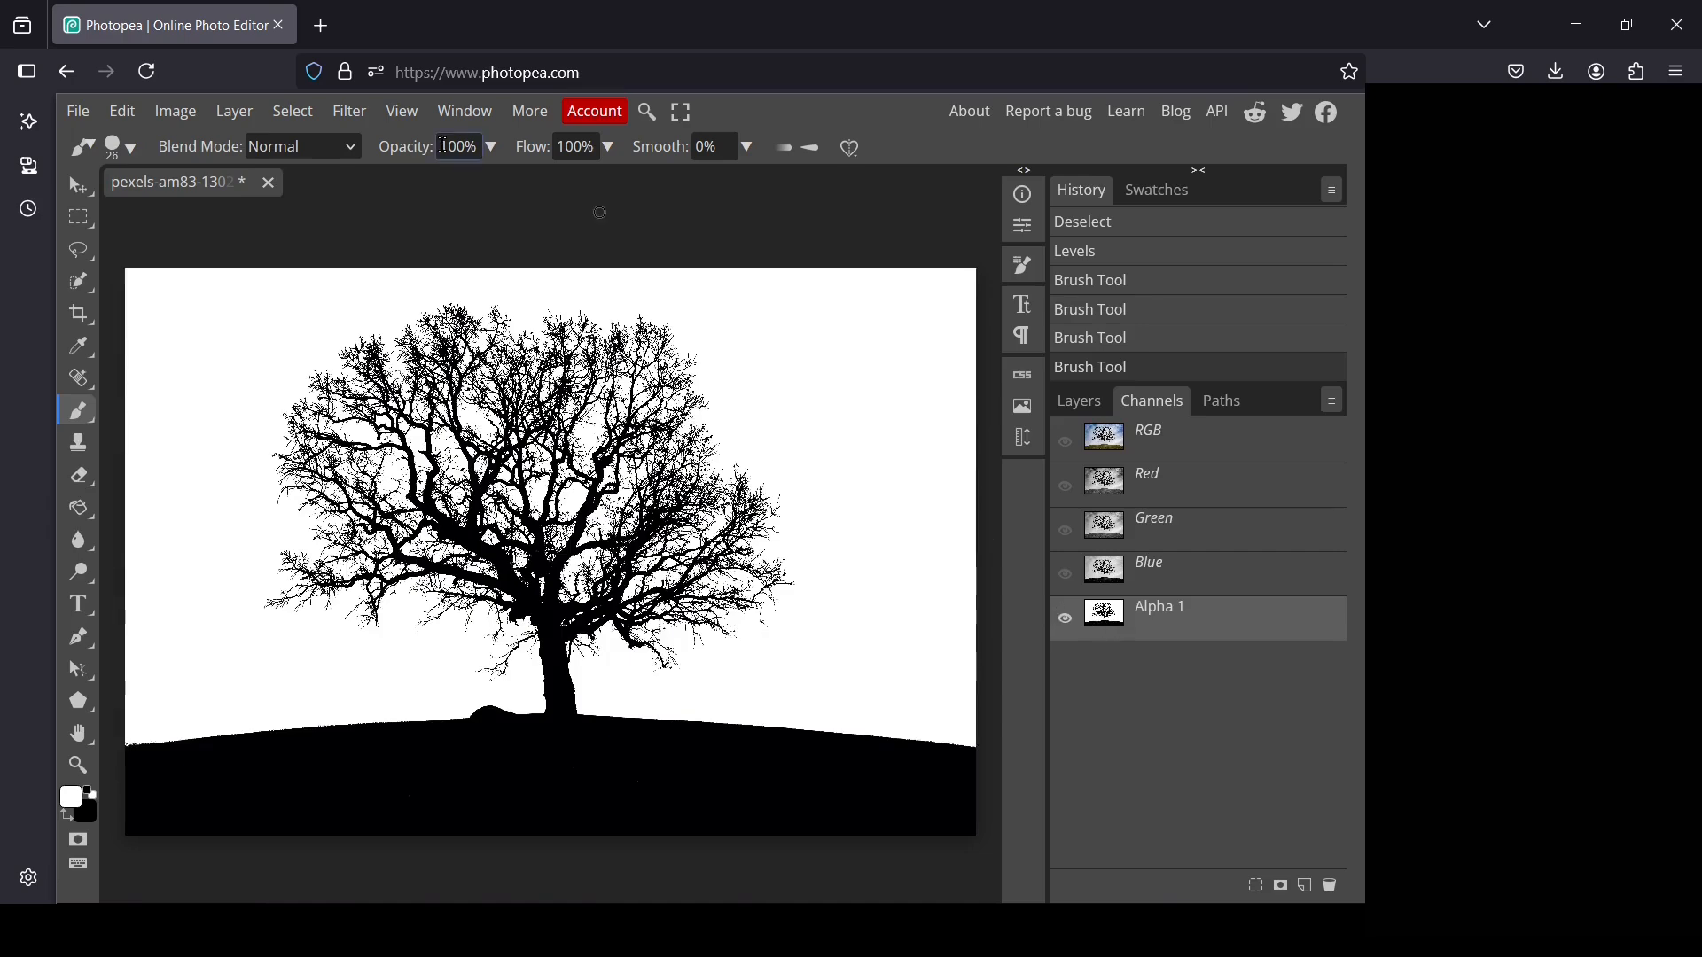
# Invert the Alpha 1 channel, load it as a selection and delete the channel
pyautogui.click(181, 113)
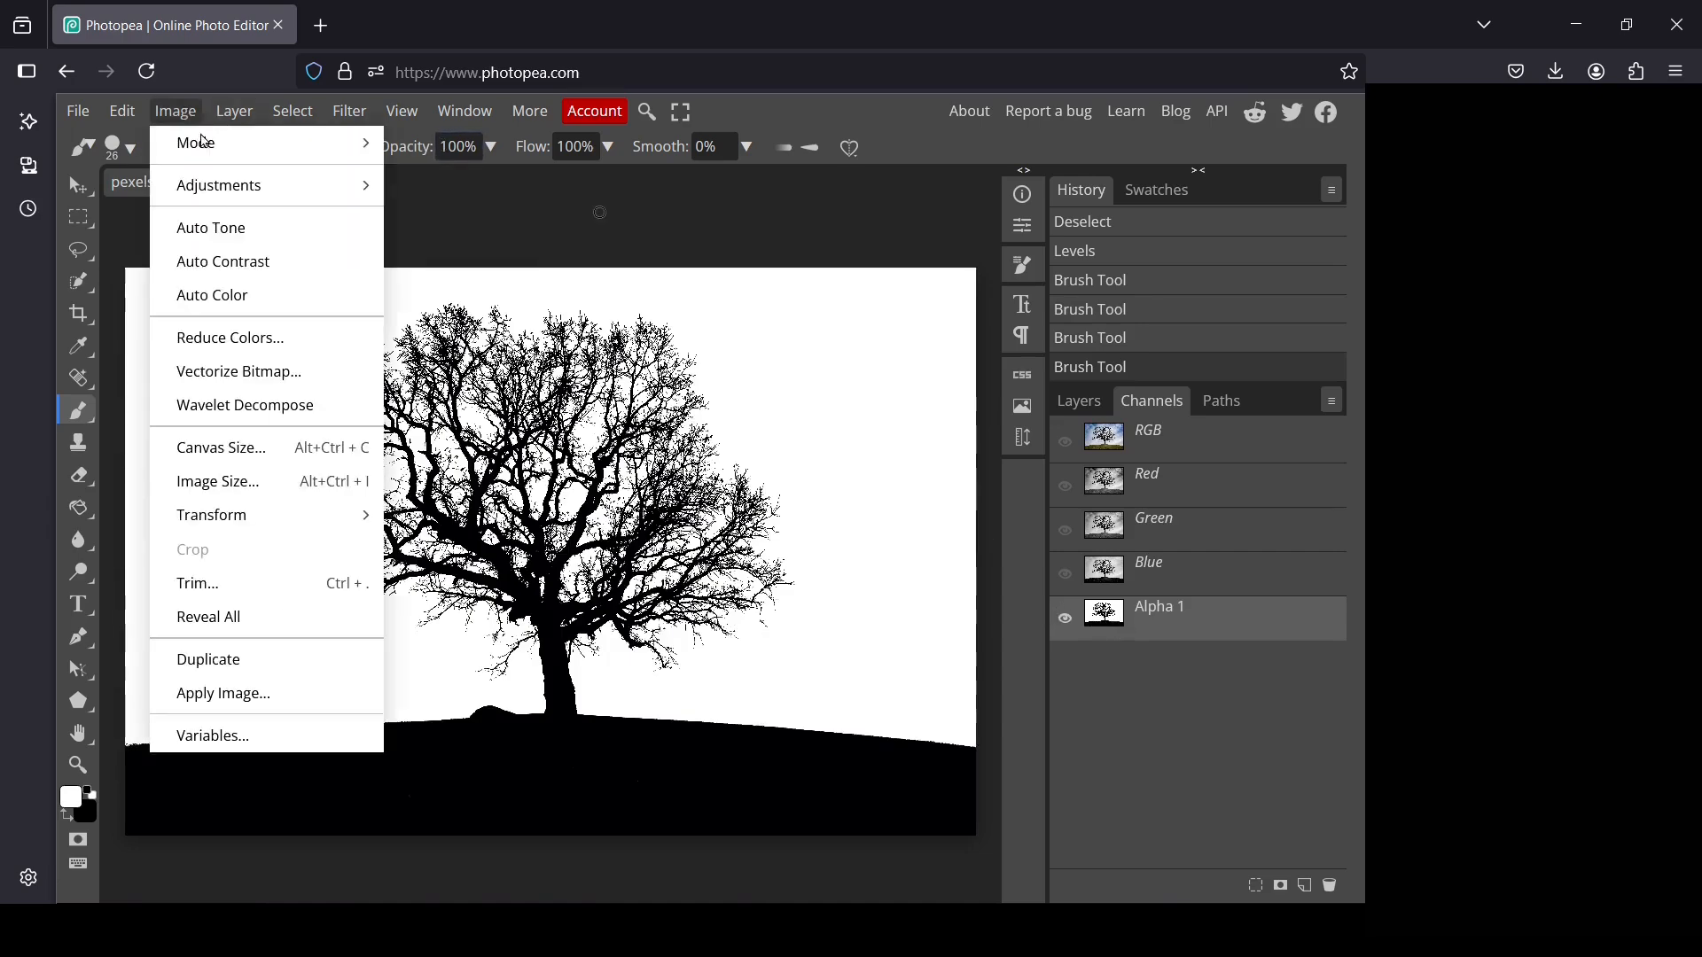
pyautogui.moveTo(239, 193)
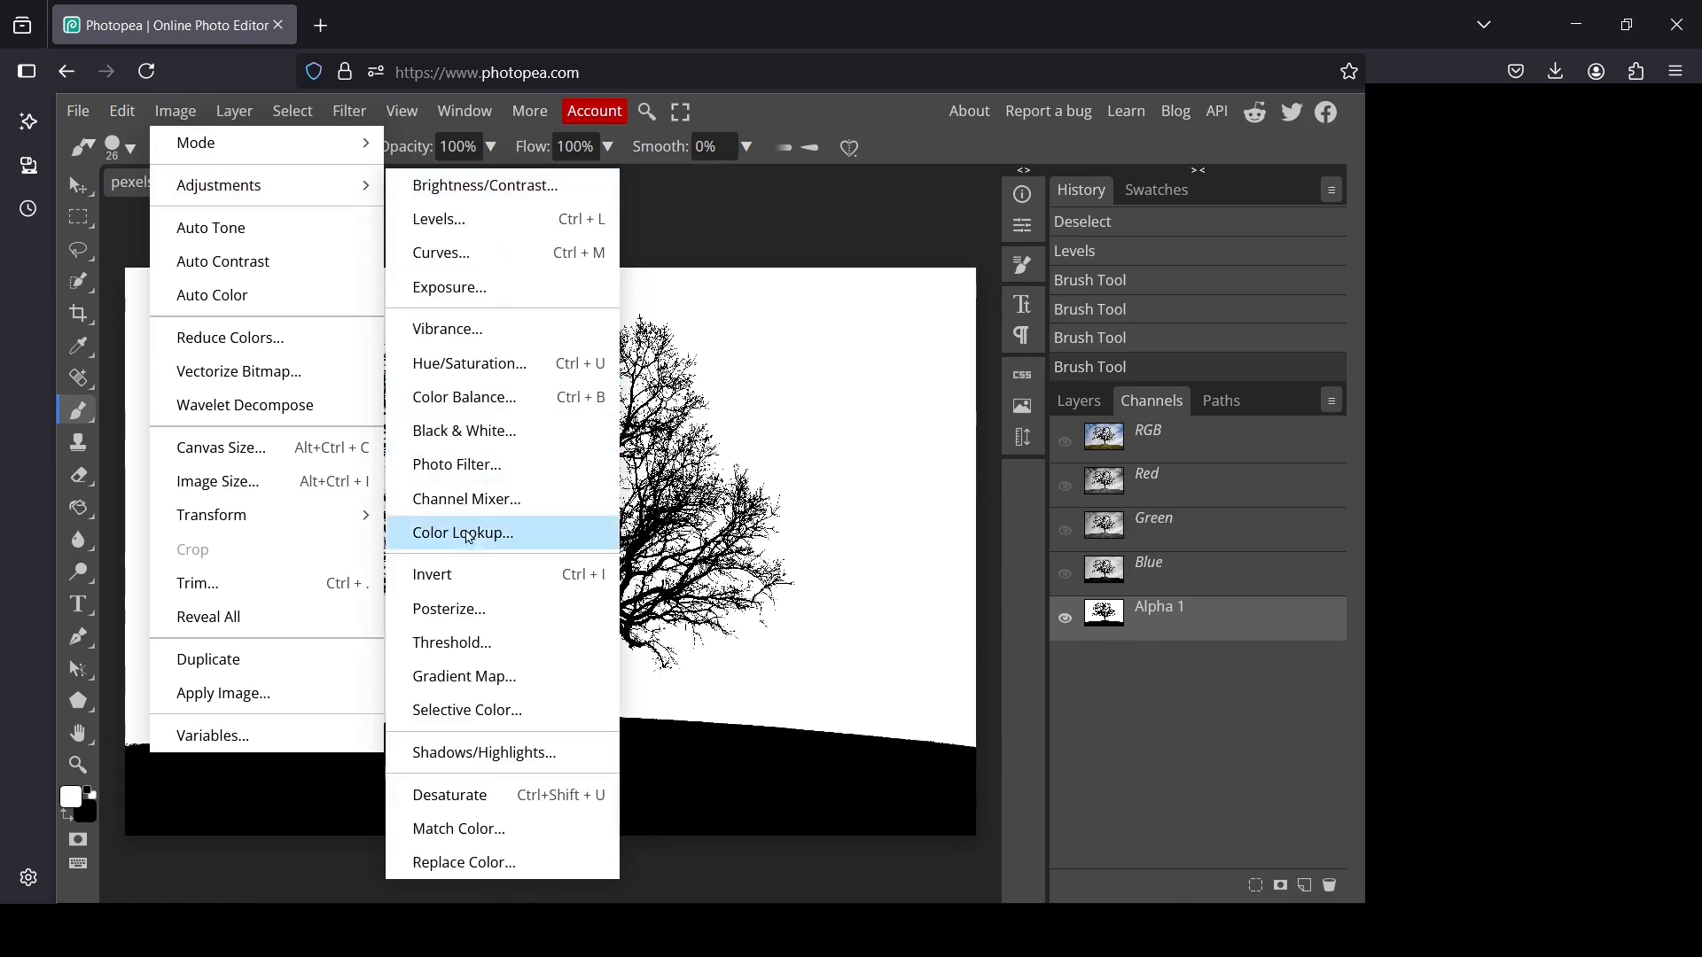
pyautogui.click(550, 574)
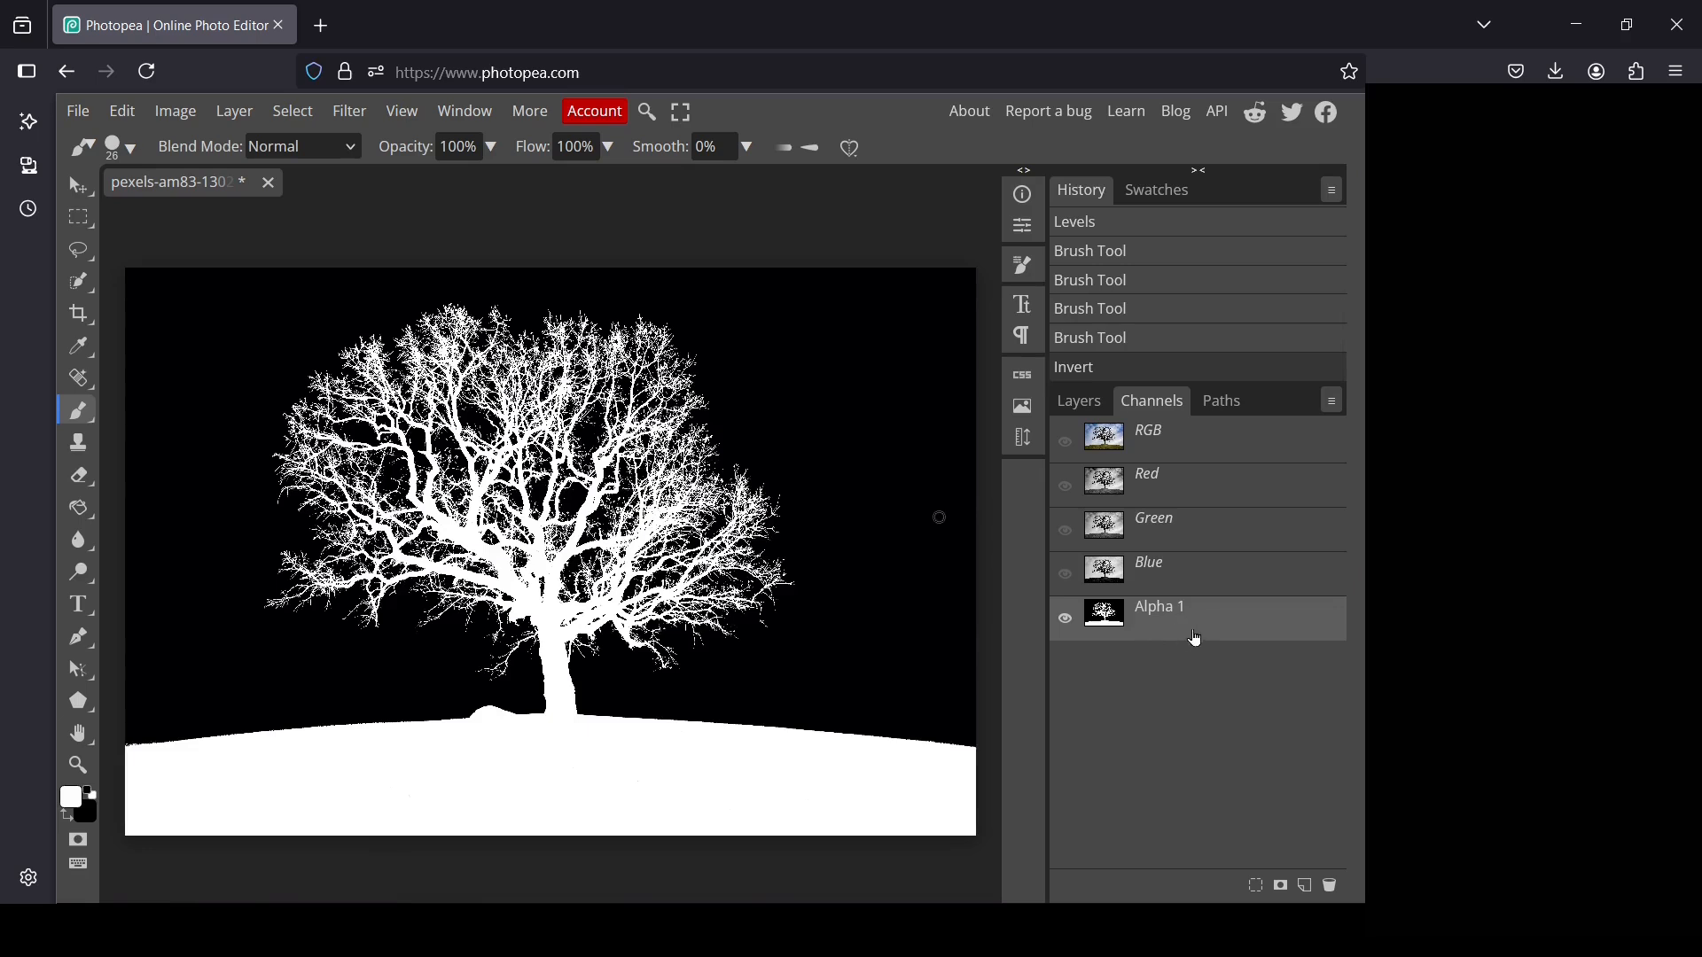
pyautogui.click(1257, 886)
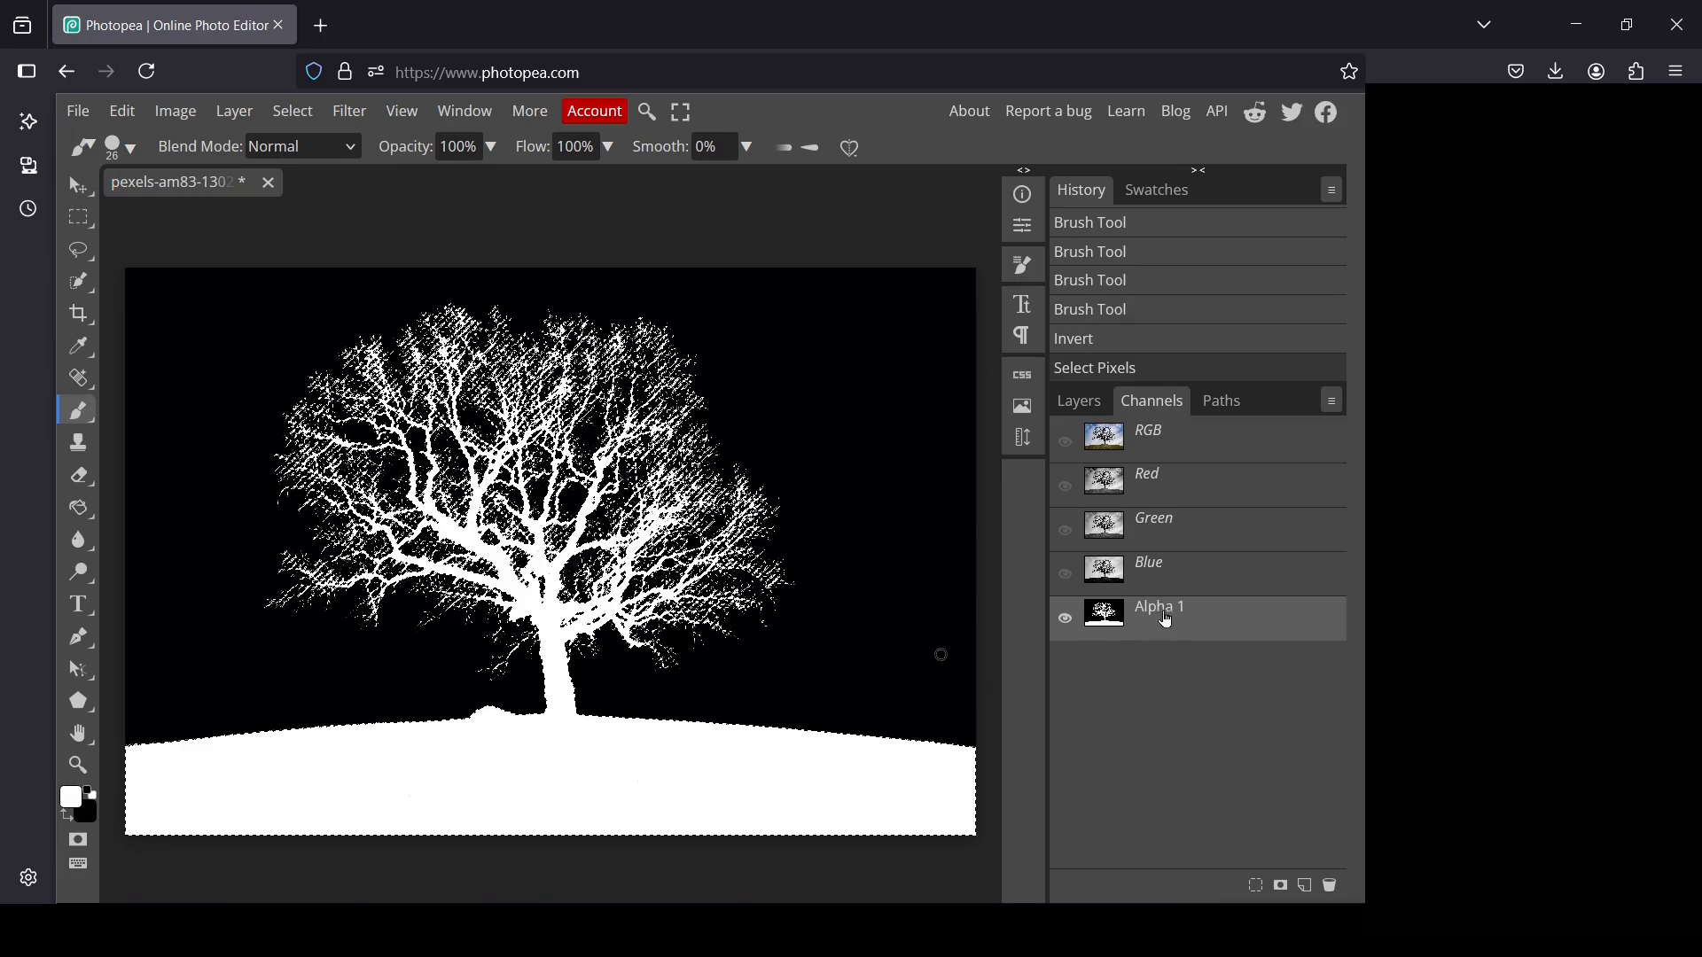
pyautogui.click(1334, 884)
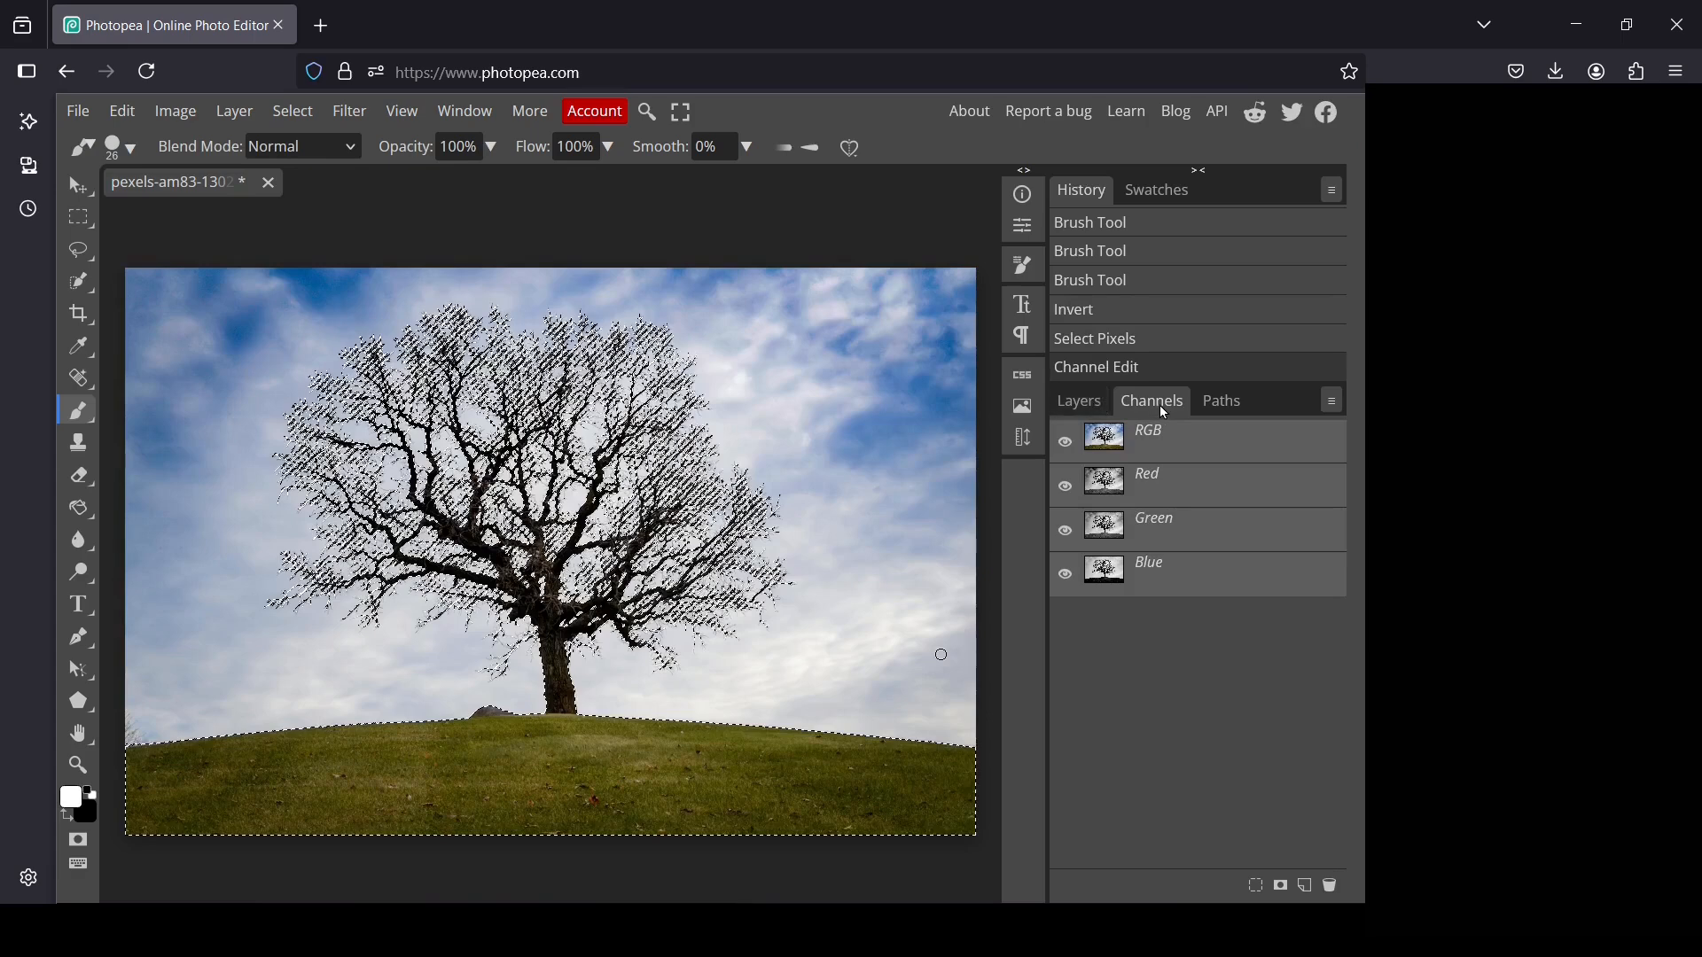
# Add a raster mask to Layer 1 from the active selection and apply the mask to the layer
pyautogui.click(1087, 403)
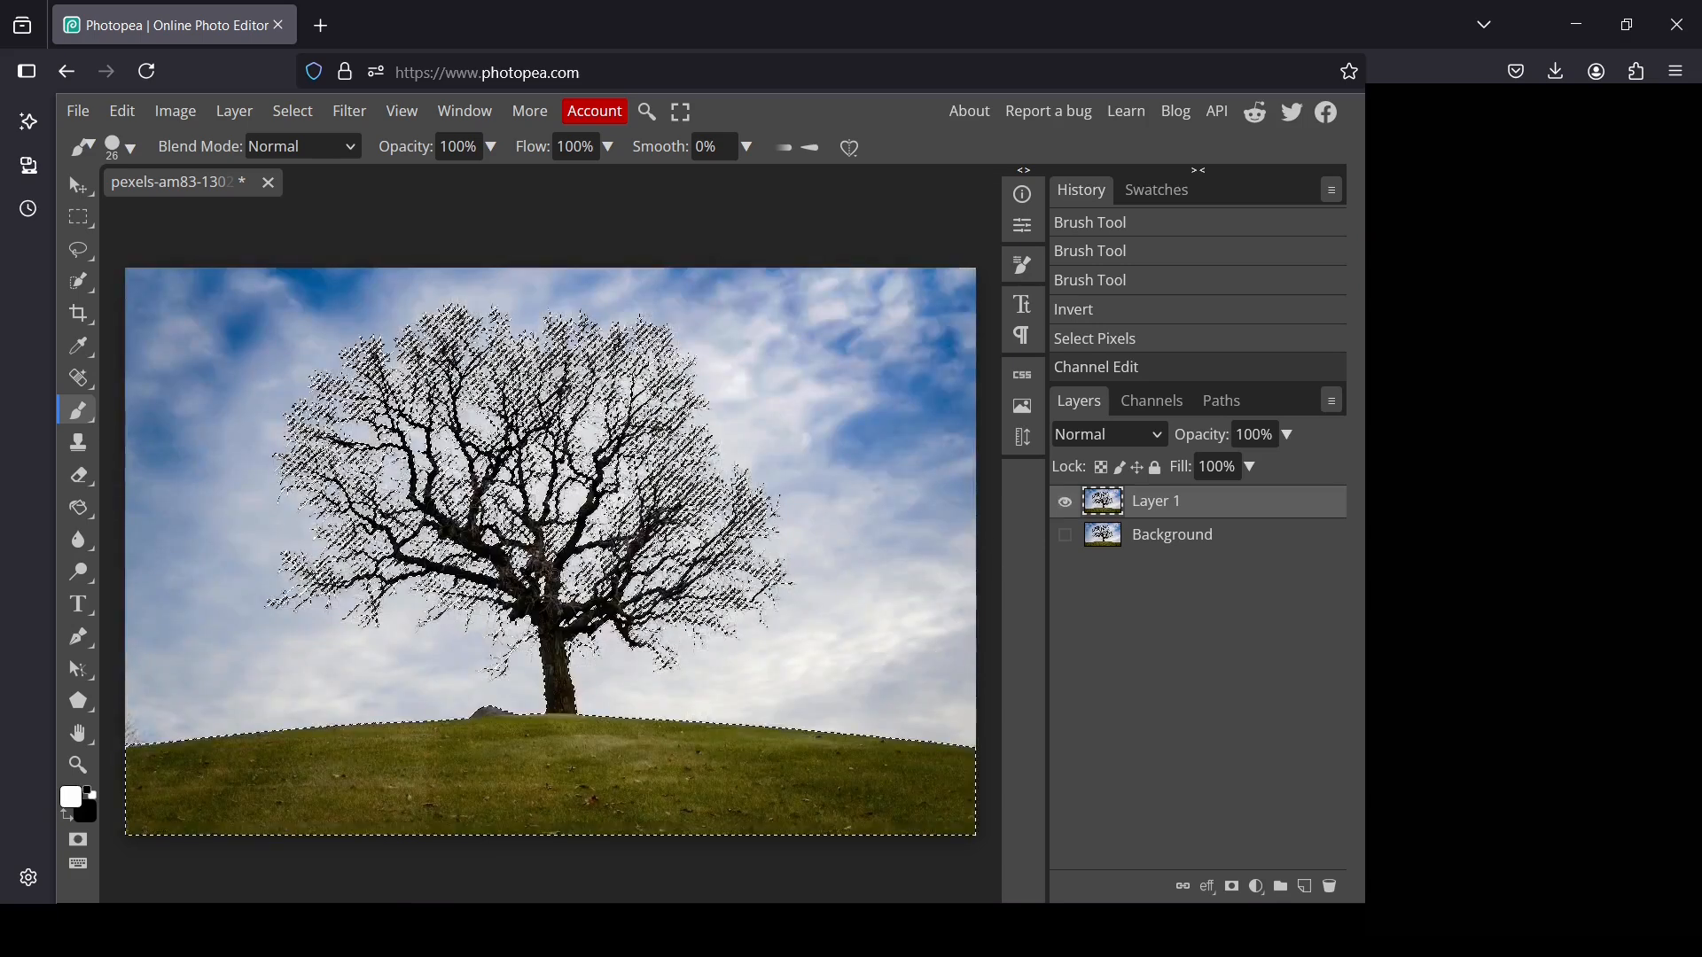
pyautogui.click(1233, 887)
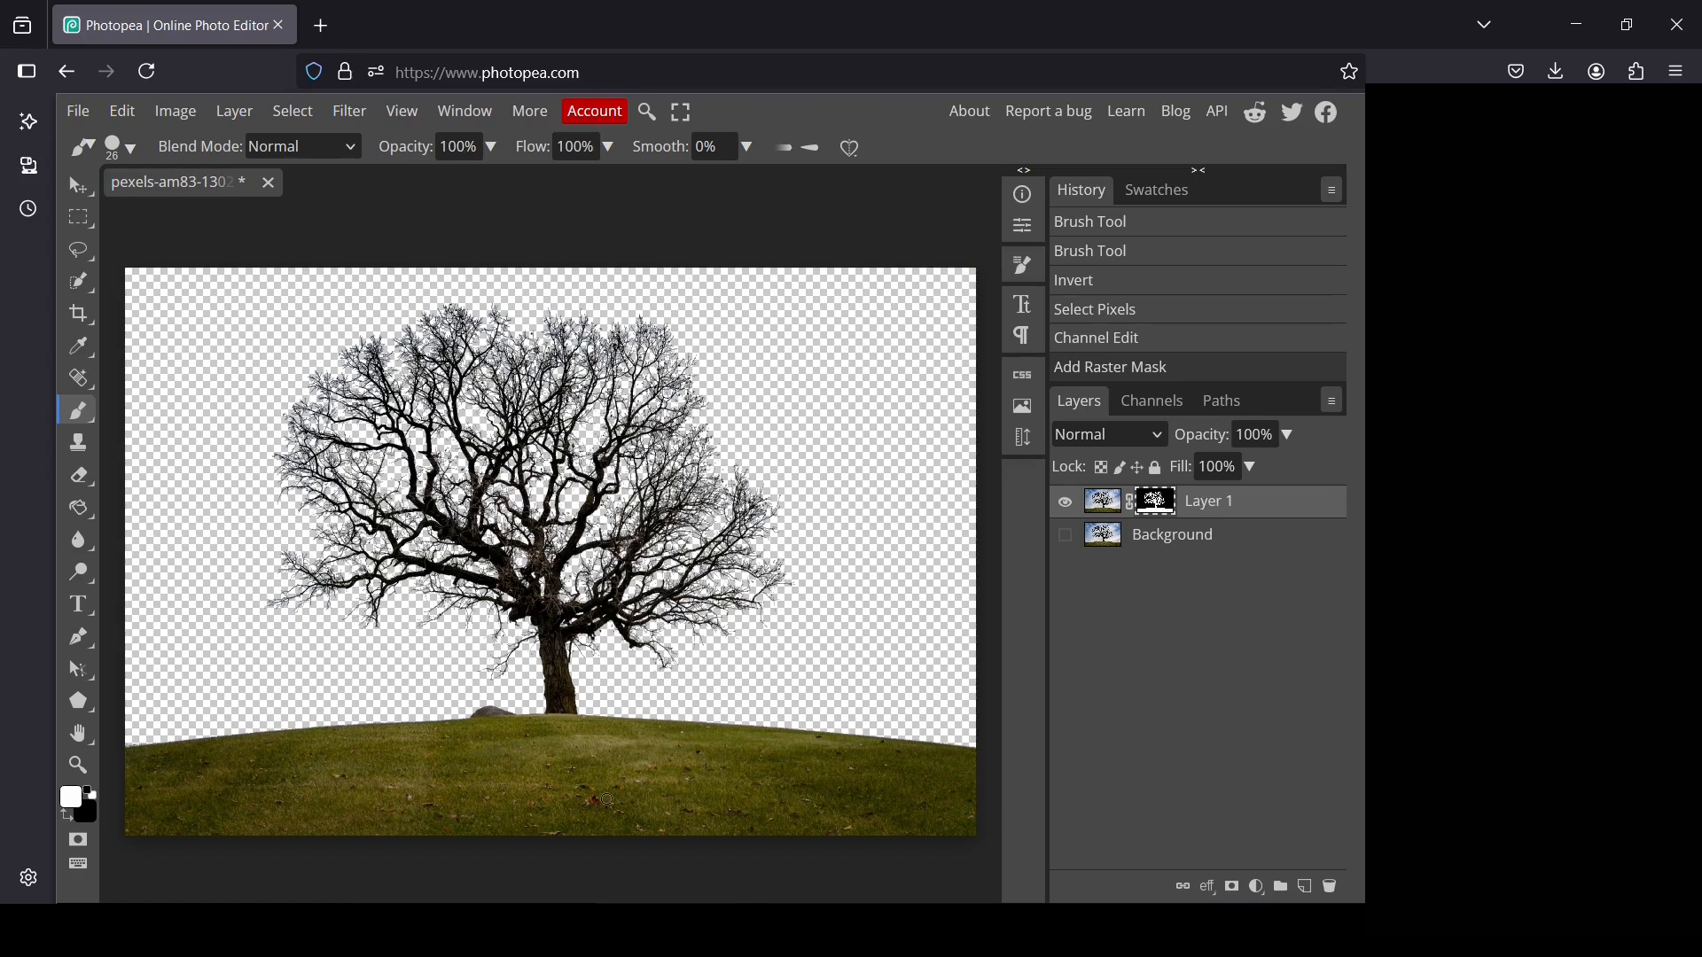
pyautogui.rightClick(1164, 511)
pyautogui.click(1186, 585)
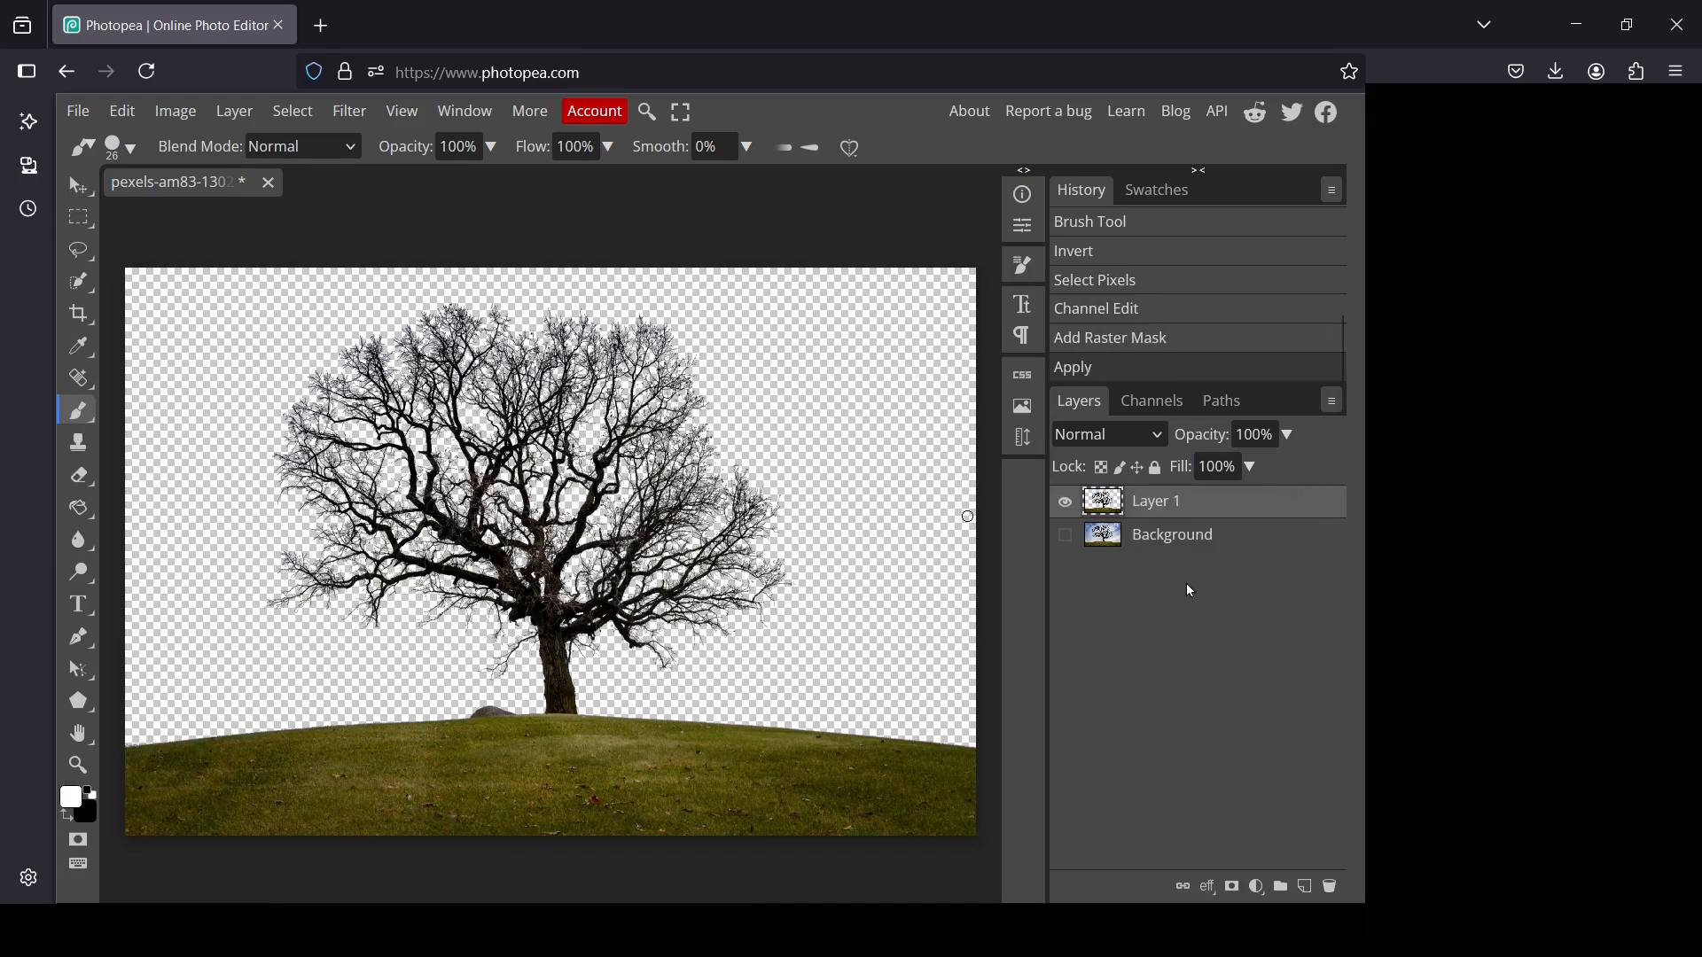
# Move Layer 1 below the Background layer and toggle Background's visibility to compare it with the cutout, leaving Background hidden
pyautogui.moveTo(1163, 512); pyautogui.dragTo(1161, 548)
pyautogui.click(1066, 503)
pyautogui.click(1093, 501)
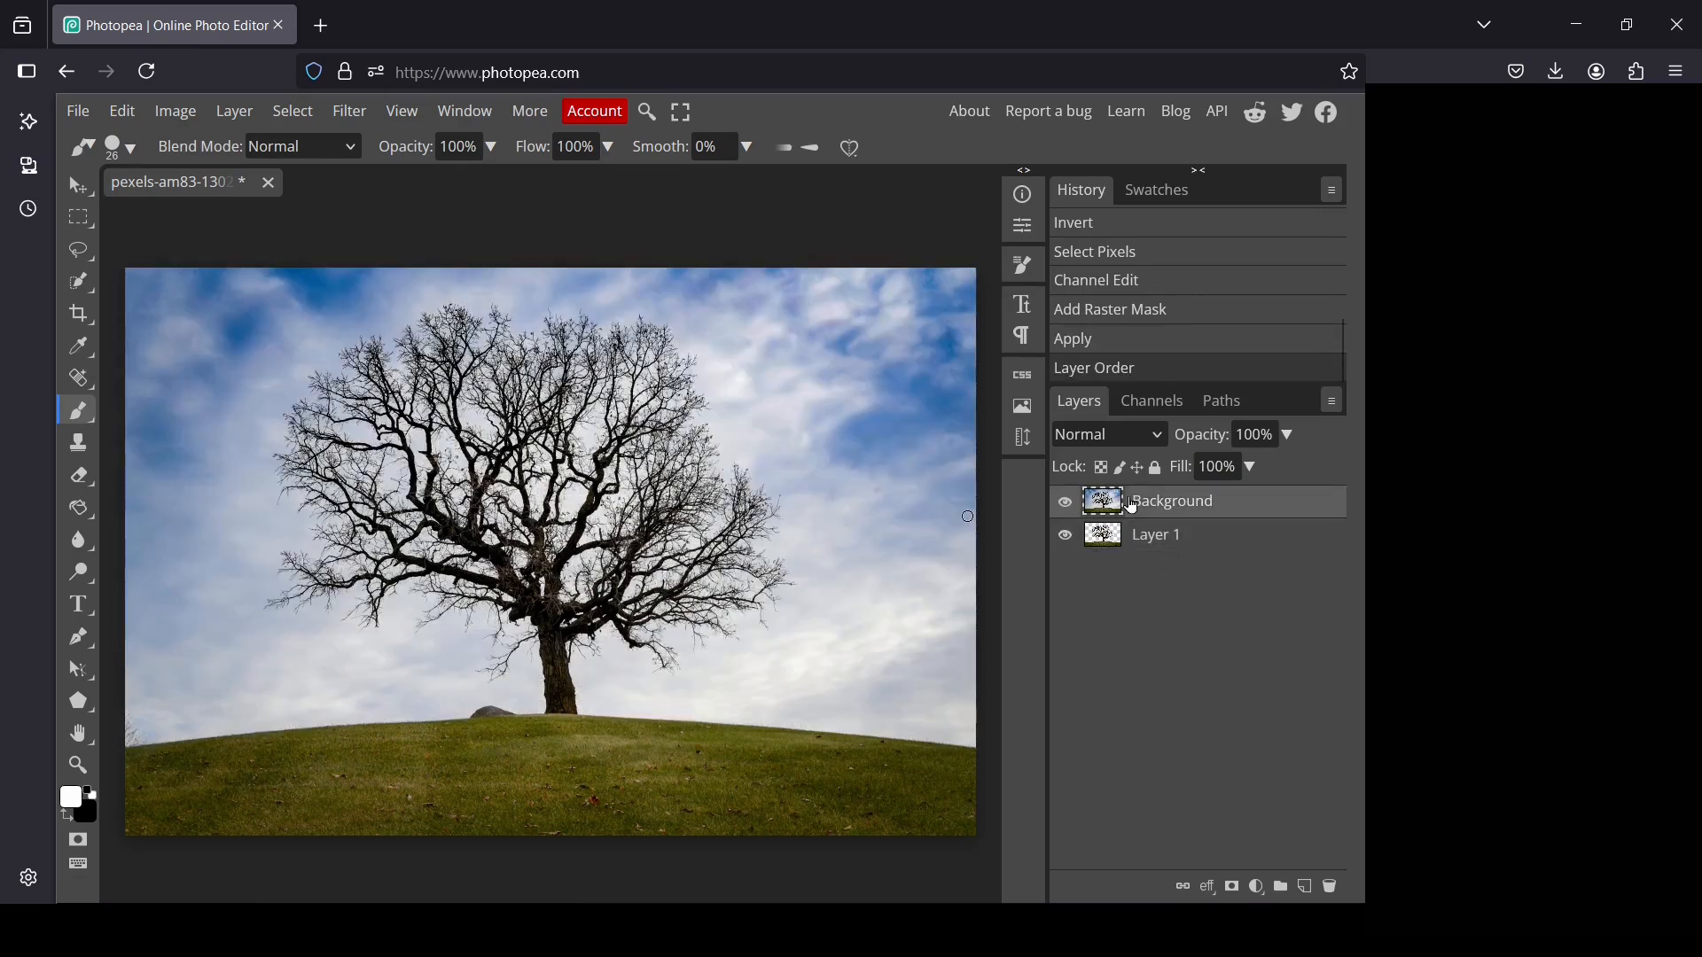
pyautogui.click(1069, 504)
pyautogui.click(1068, 504)
pyautogui.click(1068, 503)
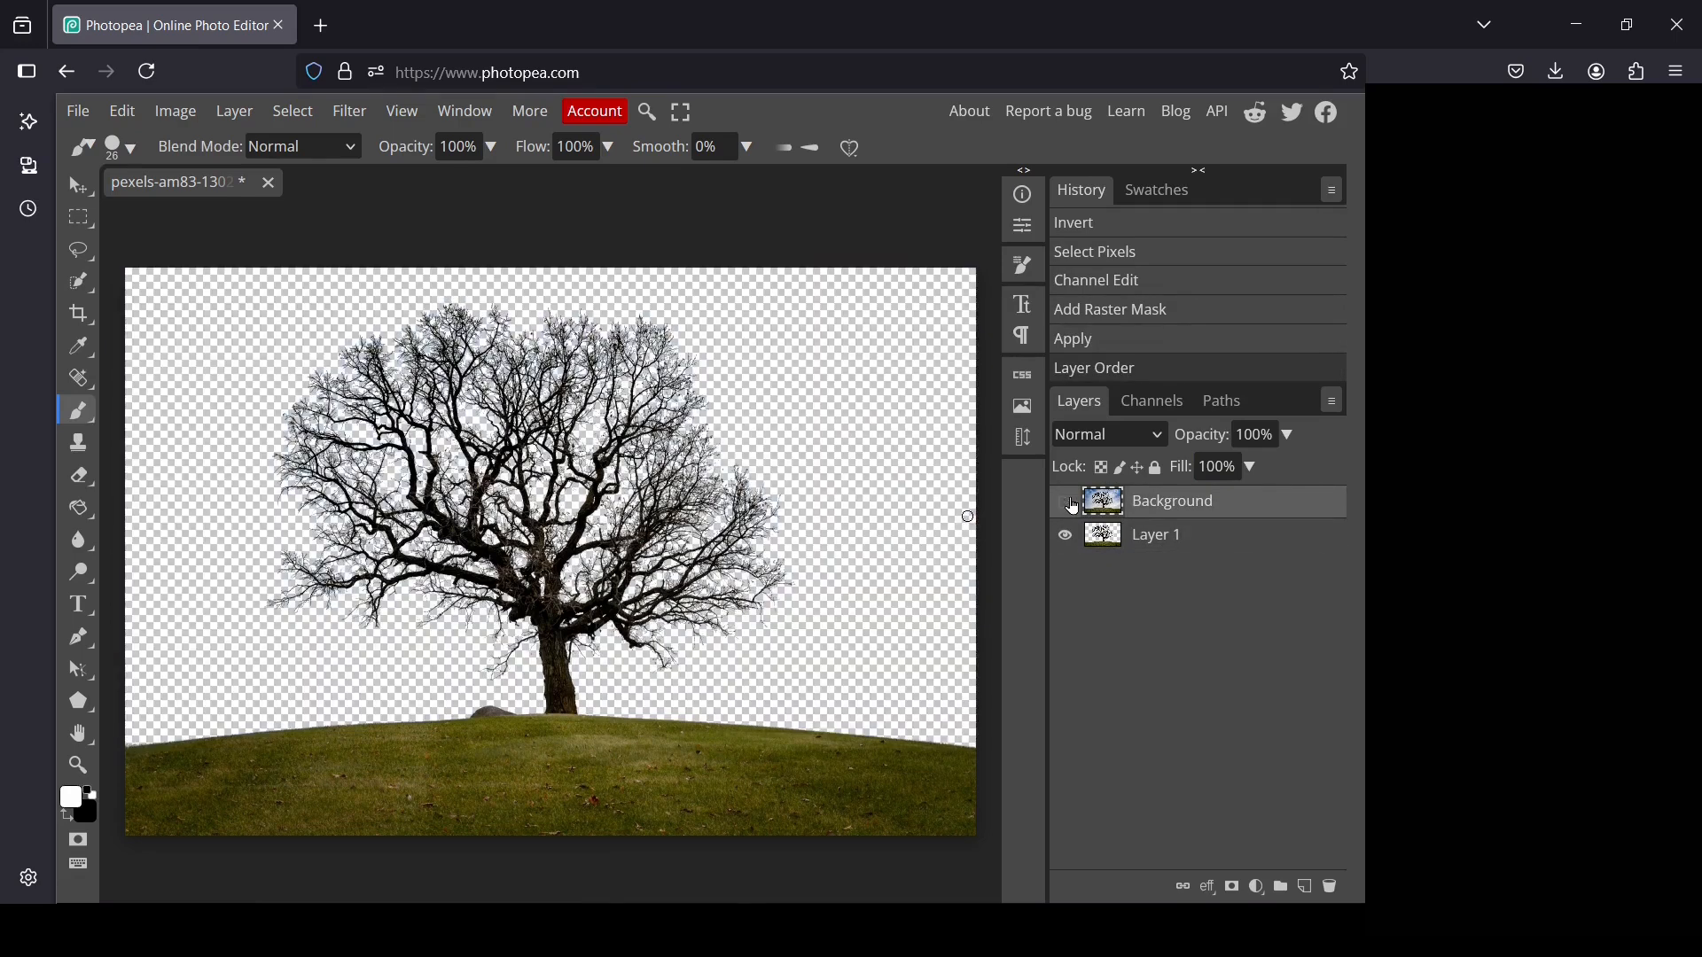
# Add a new layer beneath Layer 1 and fill it with white using the Paint Bucket tool
pyautogui.click(1185, 541)
pyautogui.click(1307, 888)
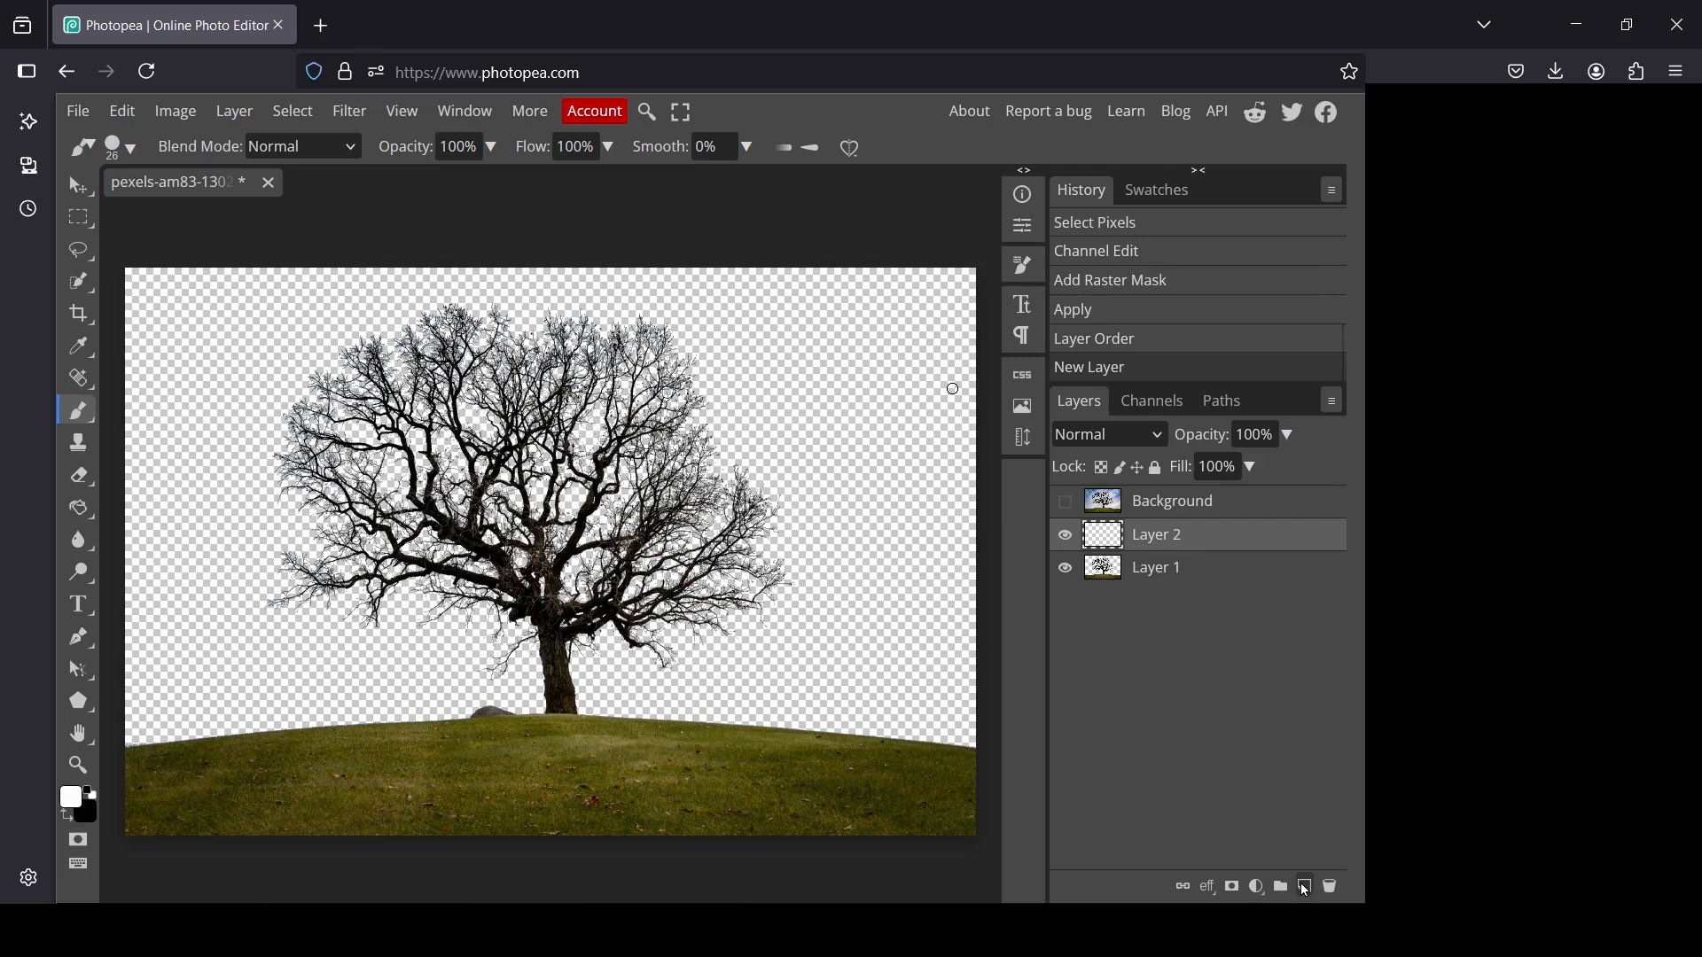
pyautogui.moveTo(1173, 543); pyautogui.dragTo(1162, 578)
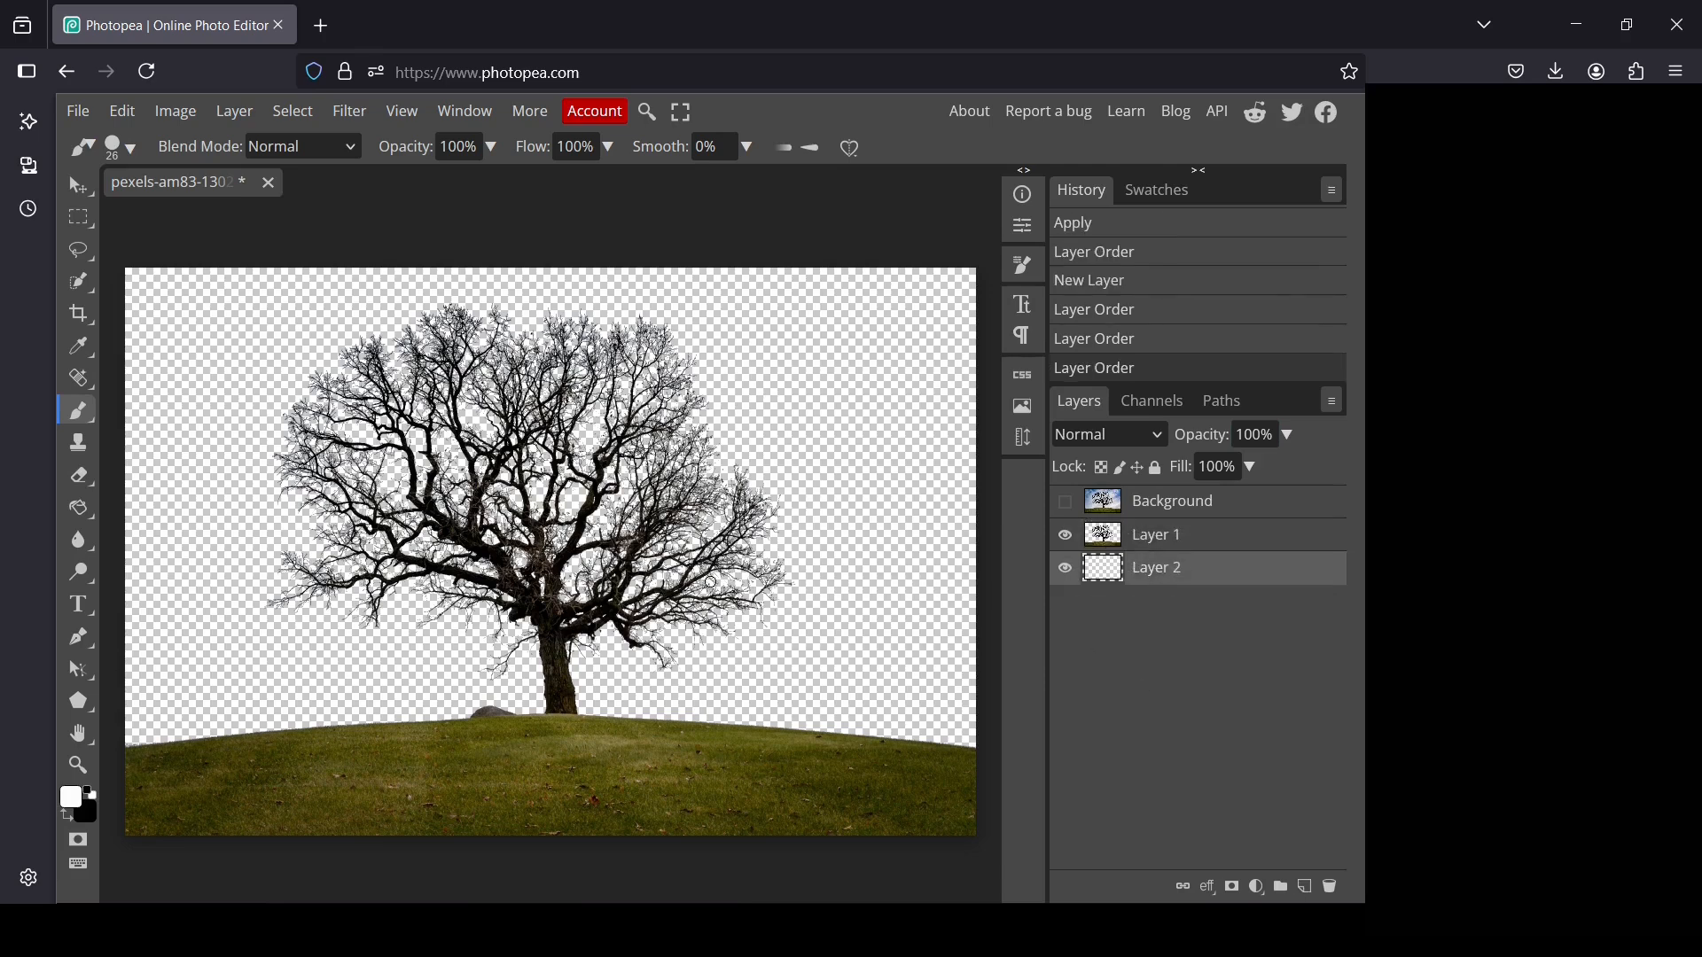
pyautogui.click(78, 508)
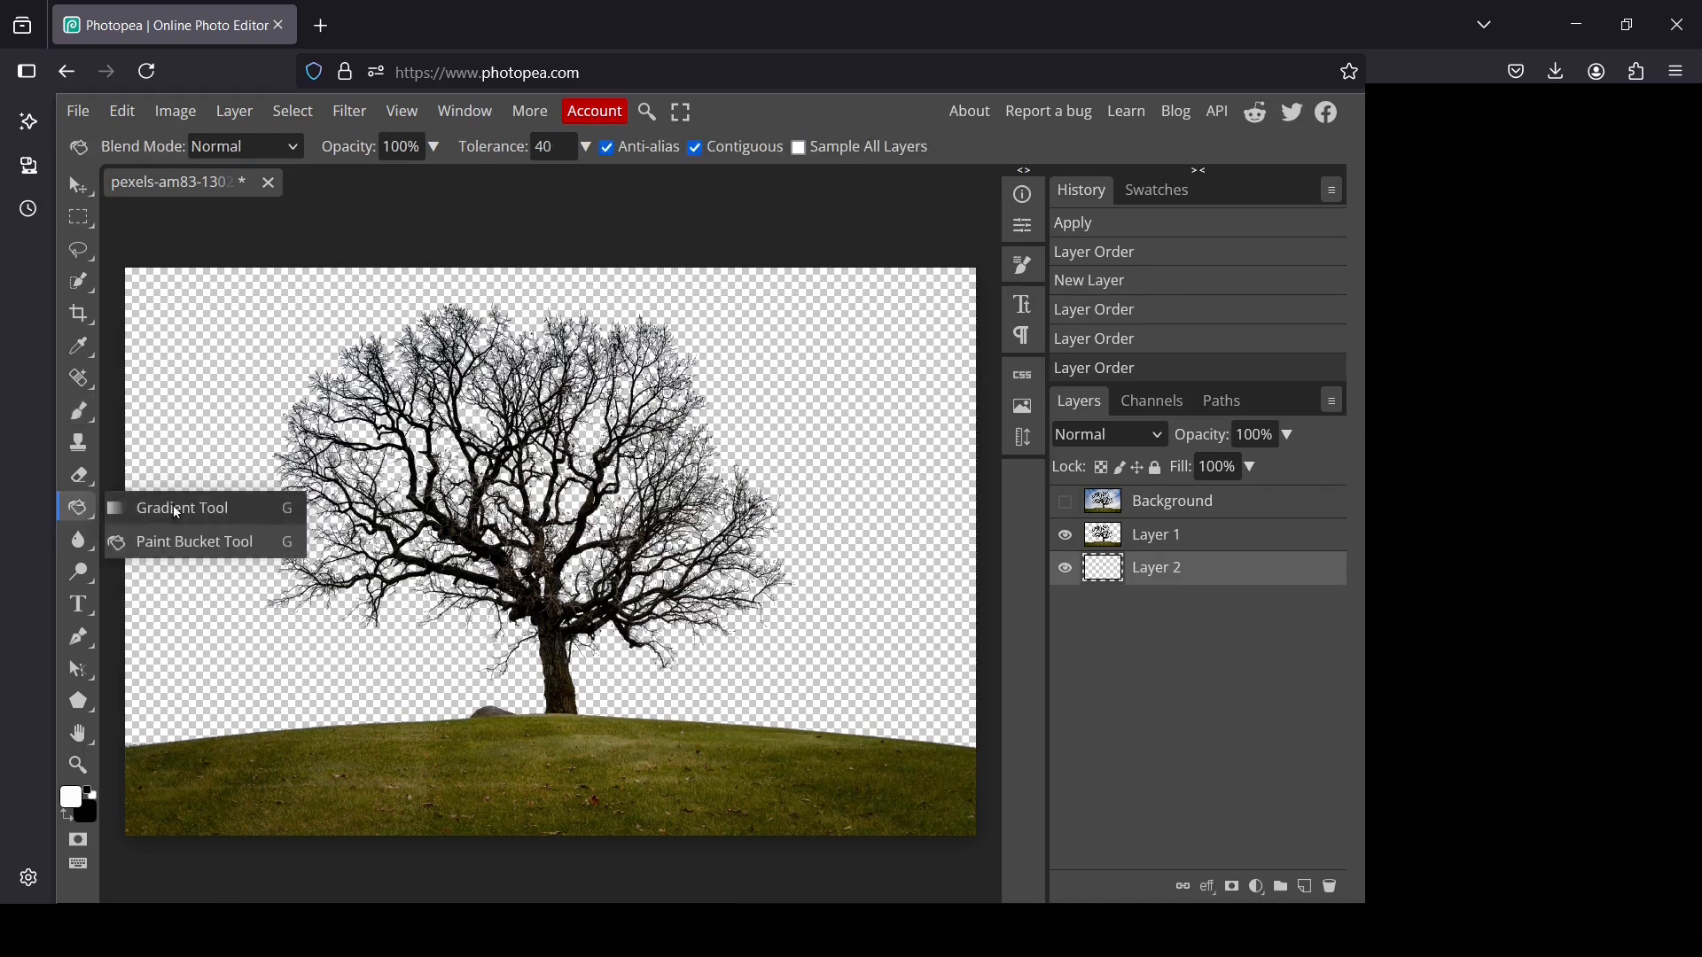
pyautogui.click(223, 543)
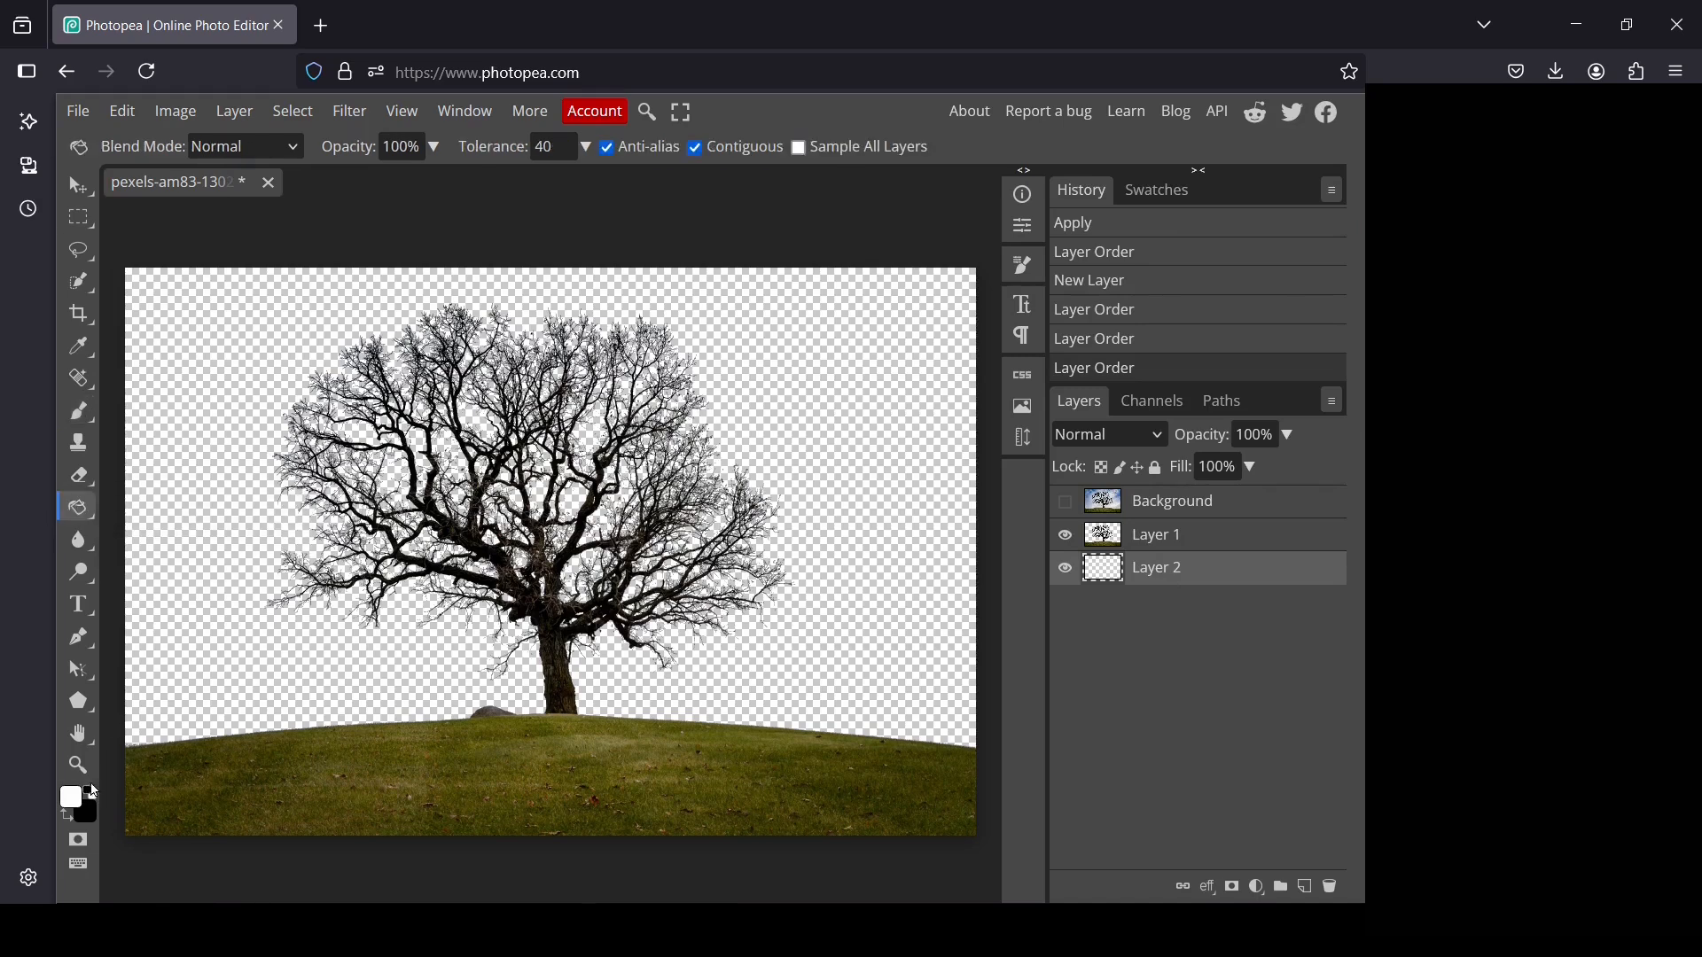
pyautogui.click(272, 663)
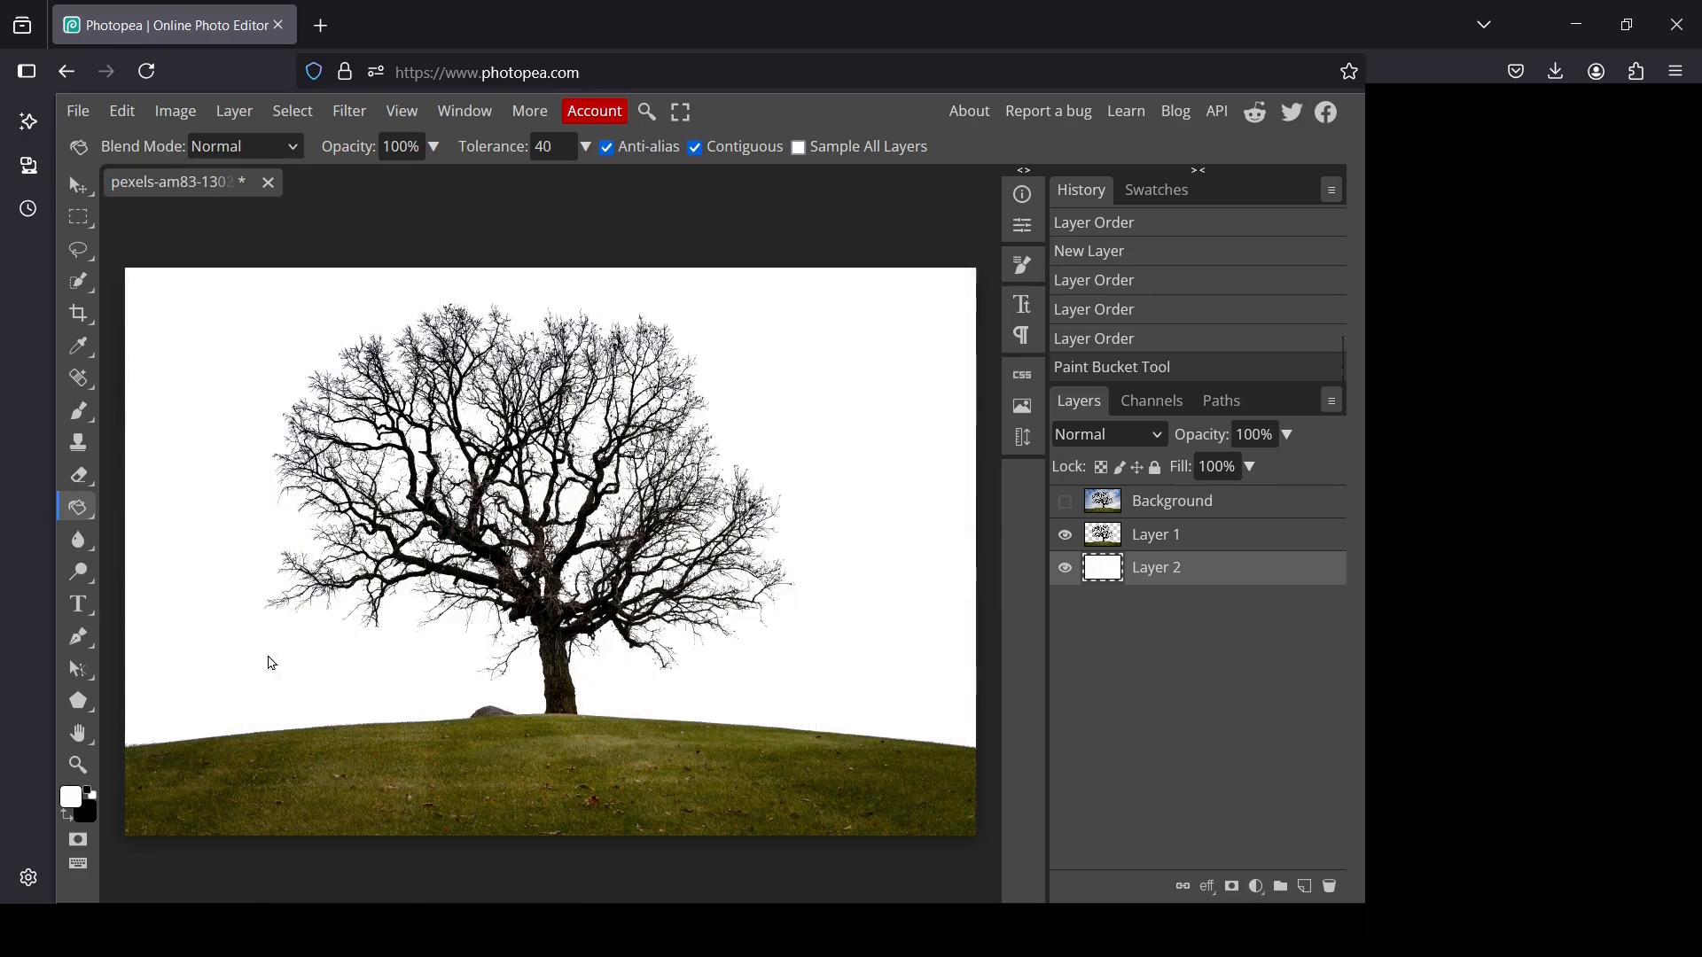
# Toggle the Background layer's visibility to compare the original photo with the cutout on white
pyautogui.click(1068, 504)
pyautogui.click(1071, 504)
pyautogui.click(1071, 504)
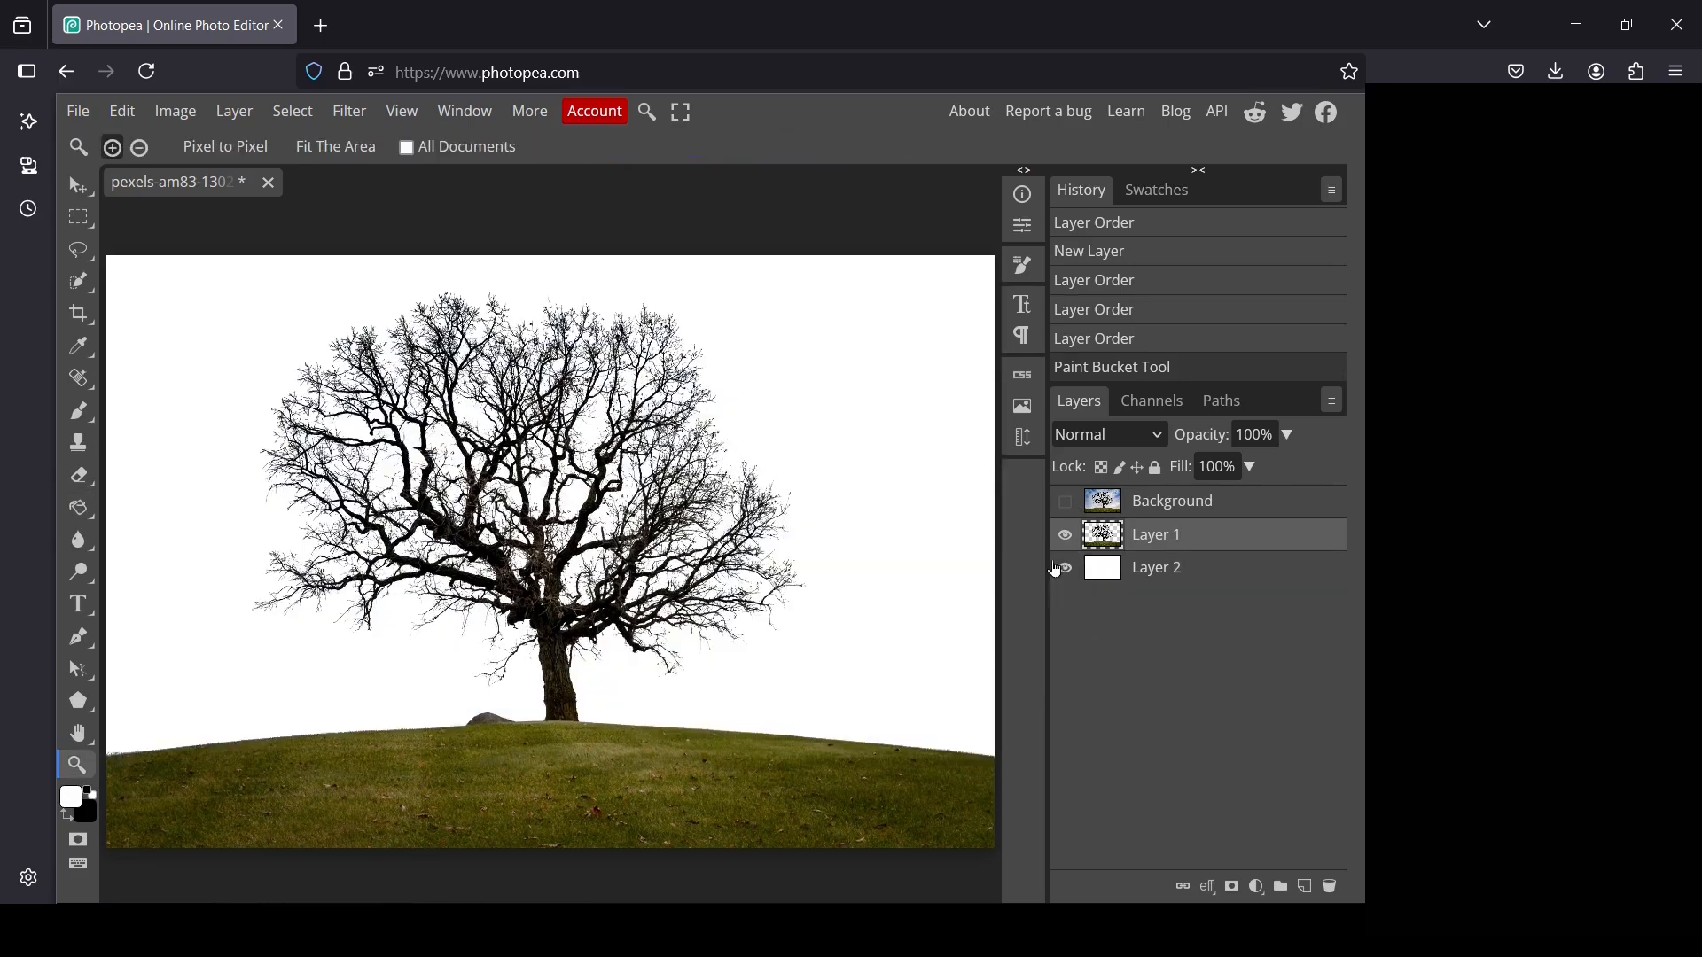
# Hide Layer 2 to inspect the cutout on transparency, and view the available export formats without exporting
pyautogui.click(1065, 569)
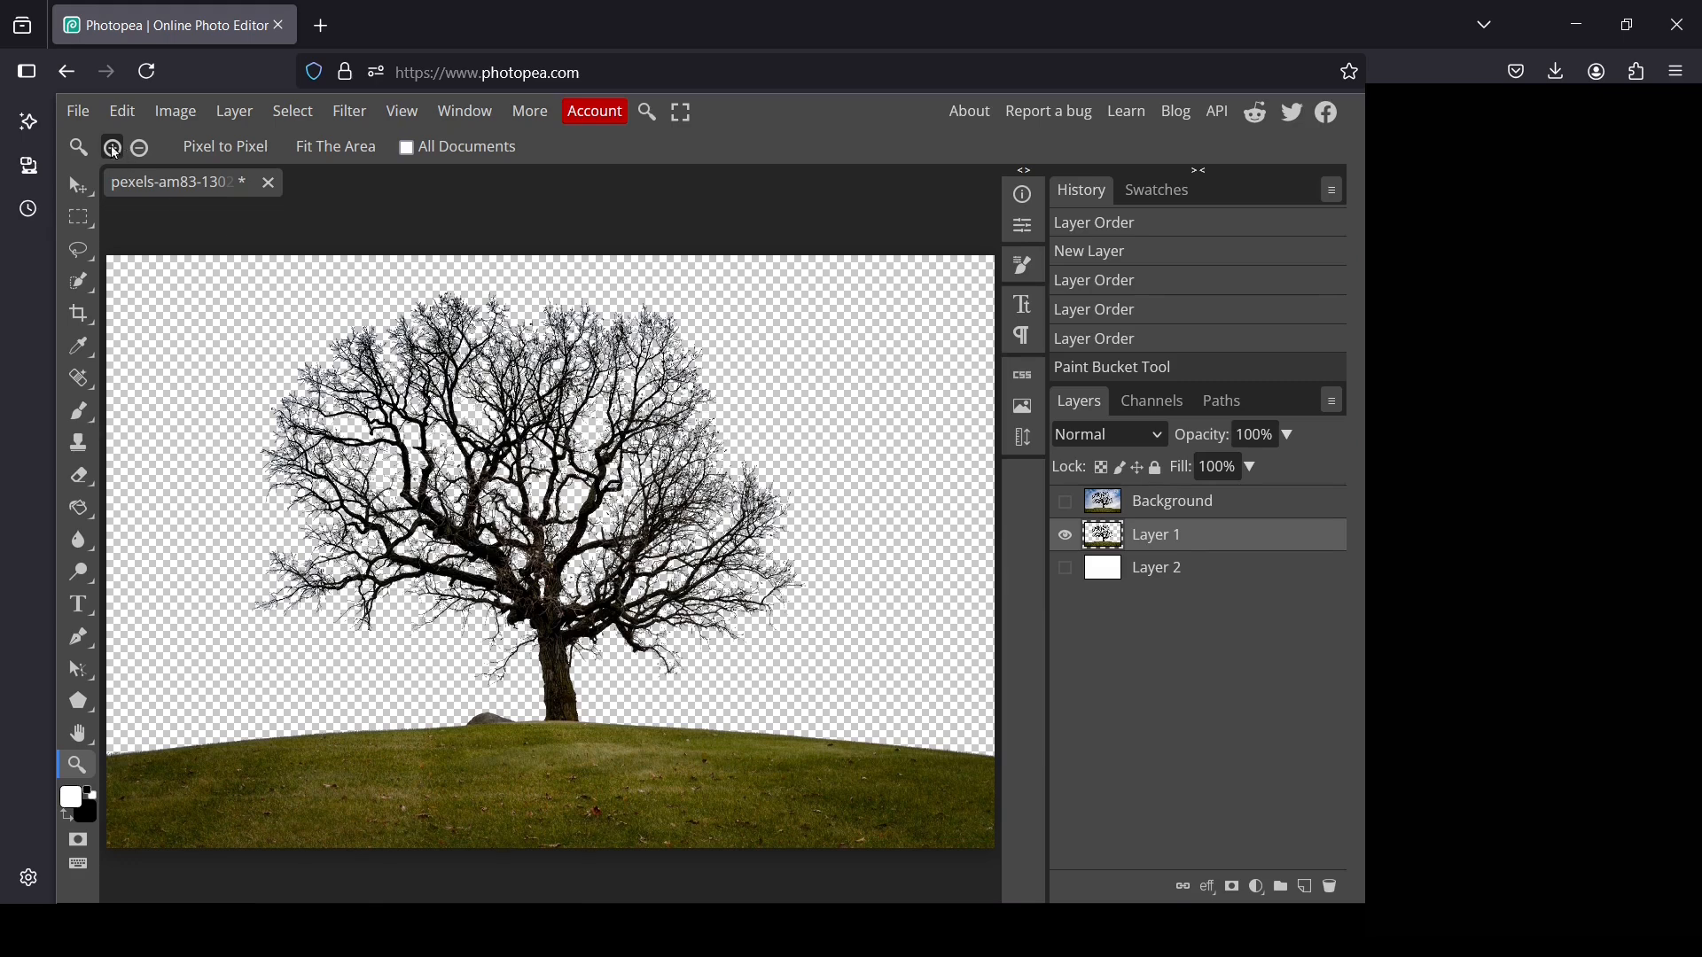
pyautogui.click(84, 110)
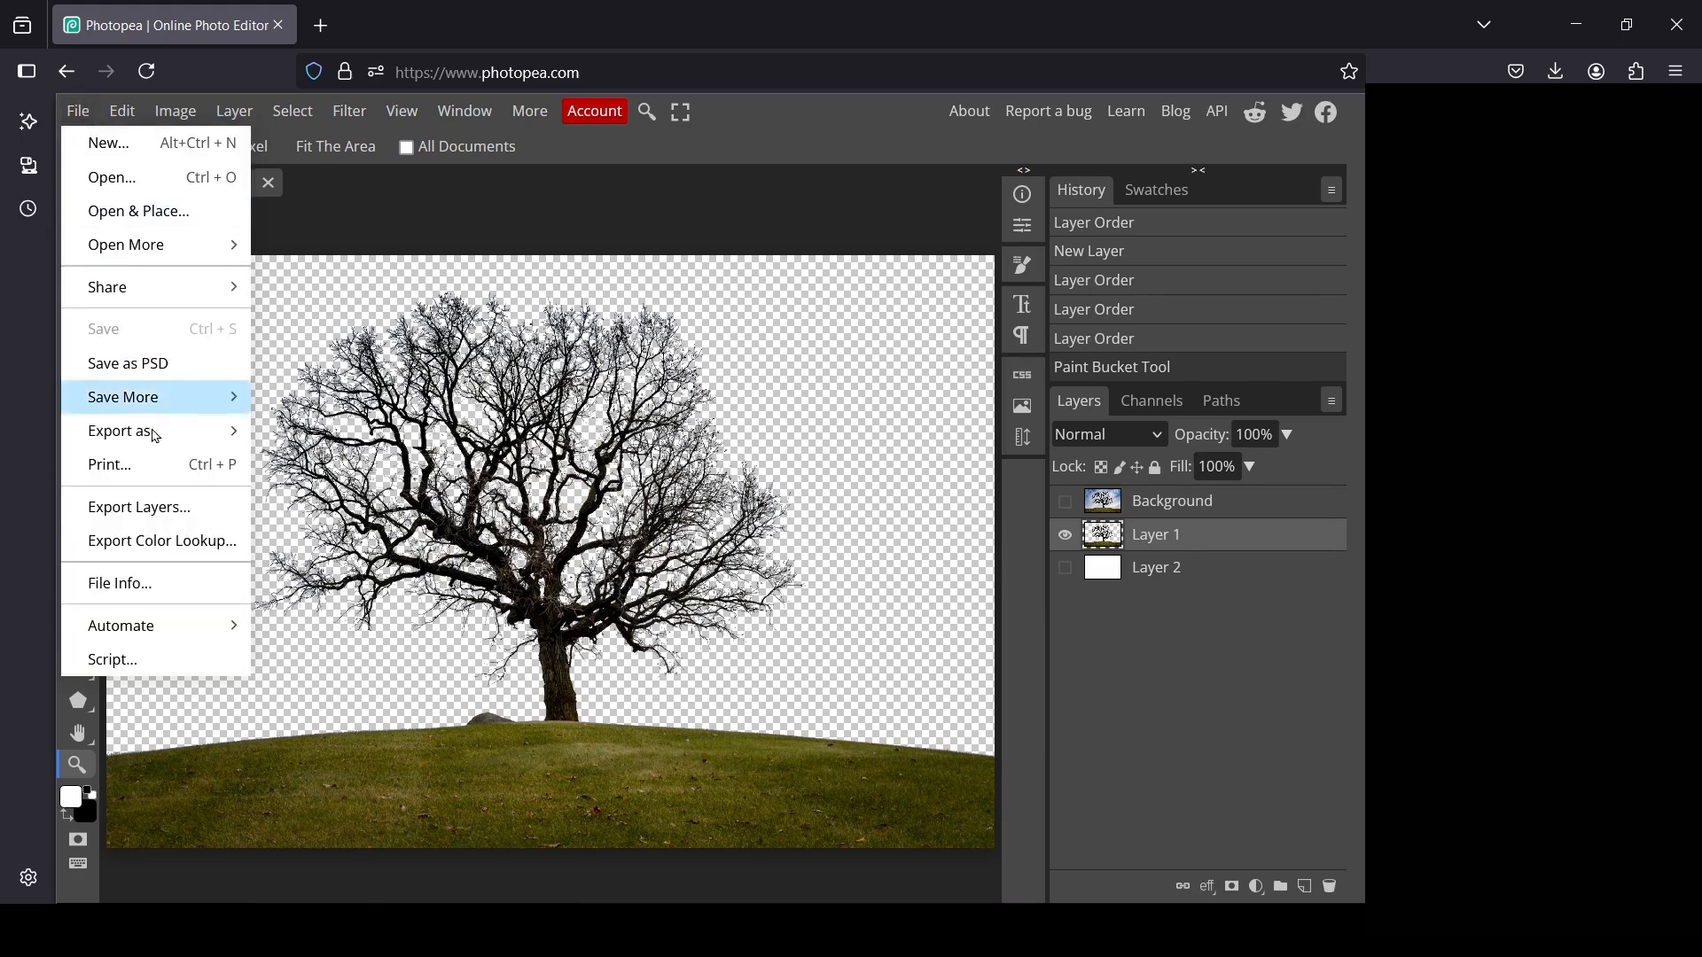
pyautogui.moveTo(157, 442)
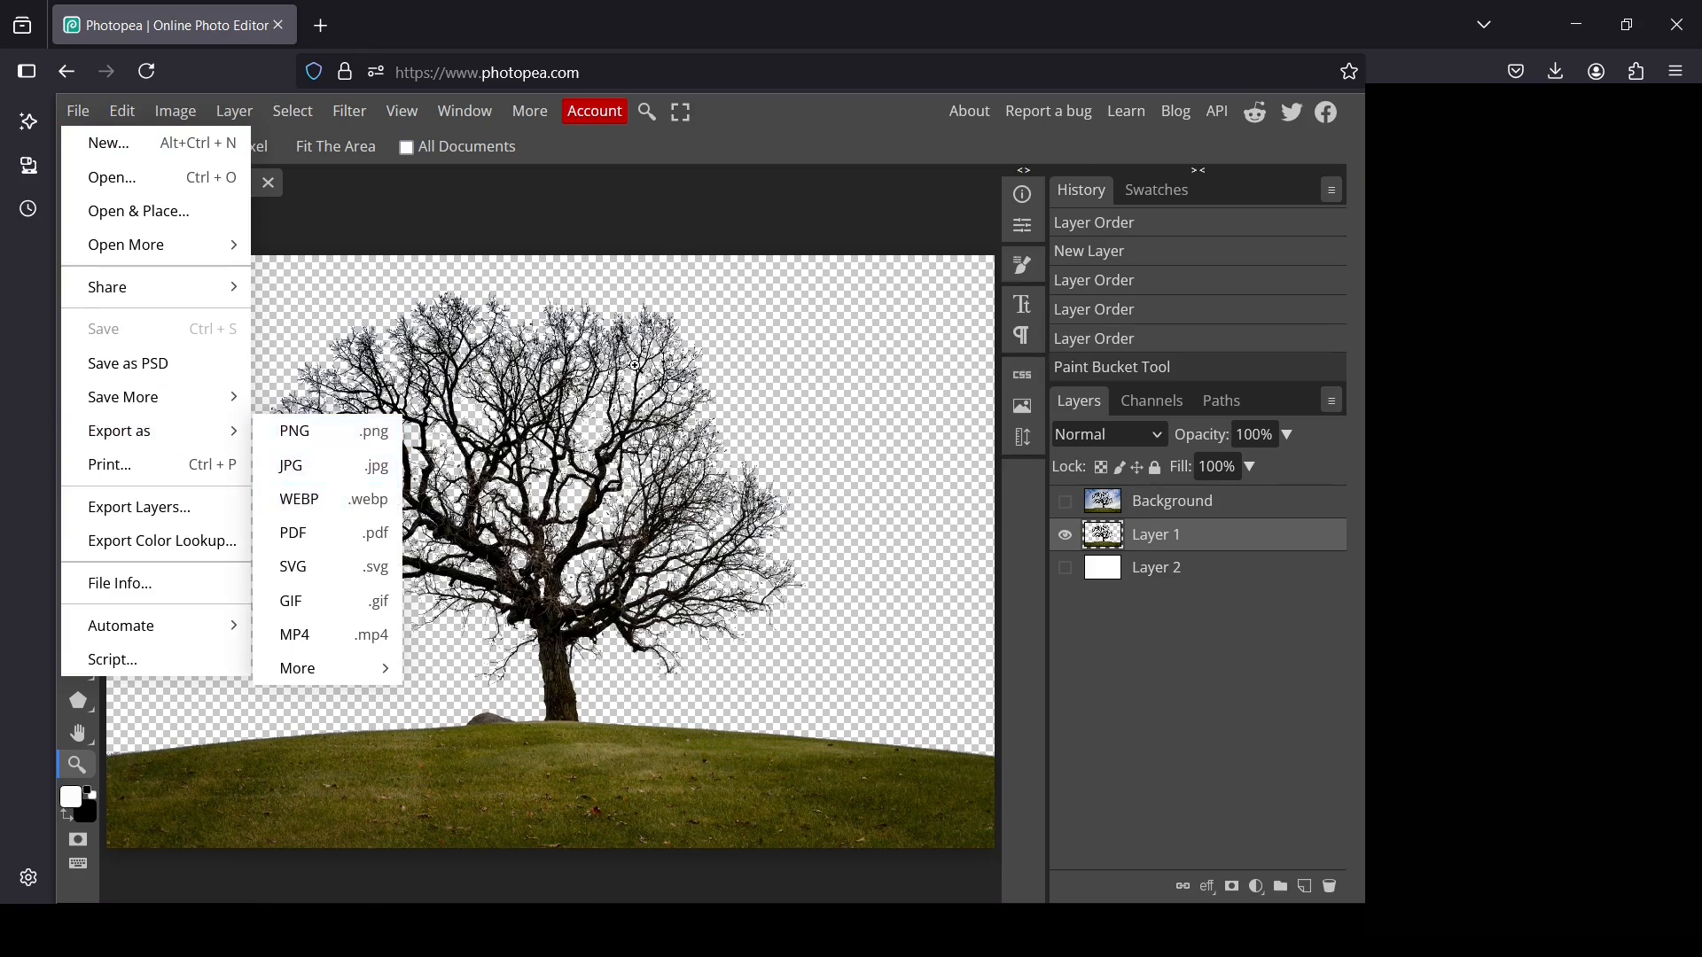
pyautogui.click(1153, 648)
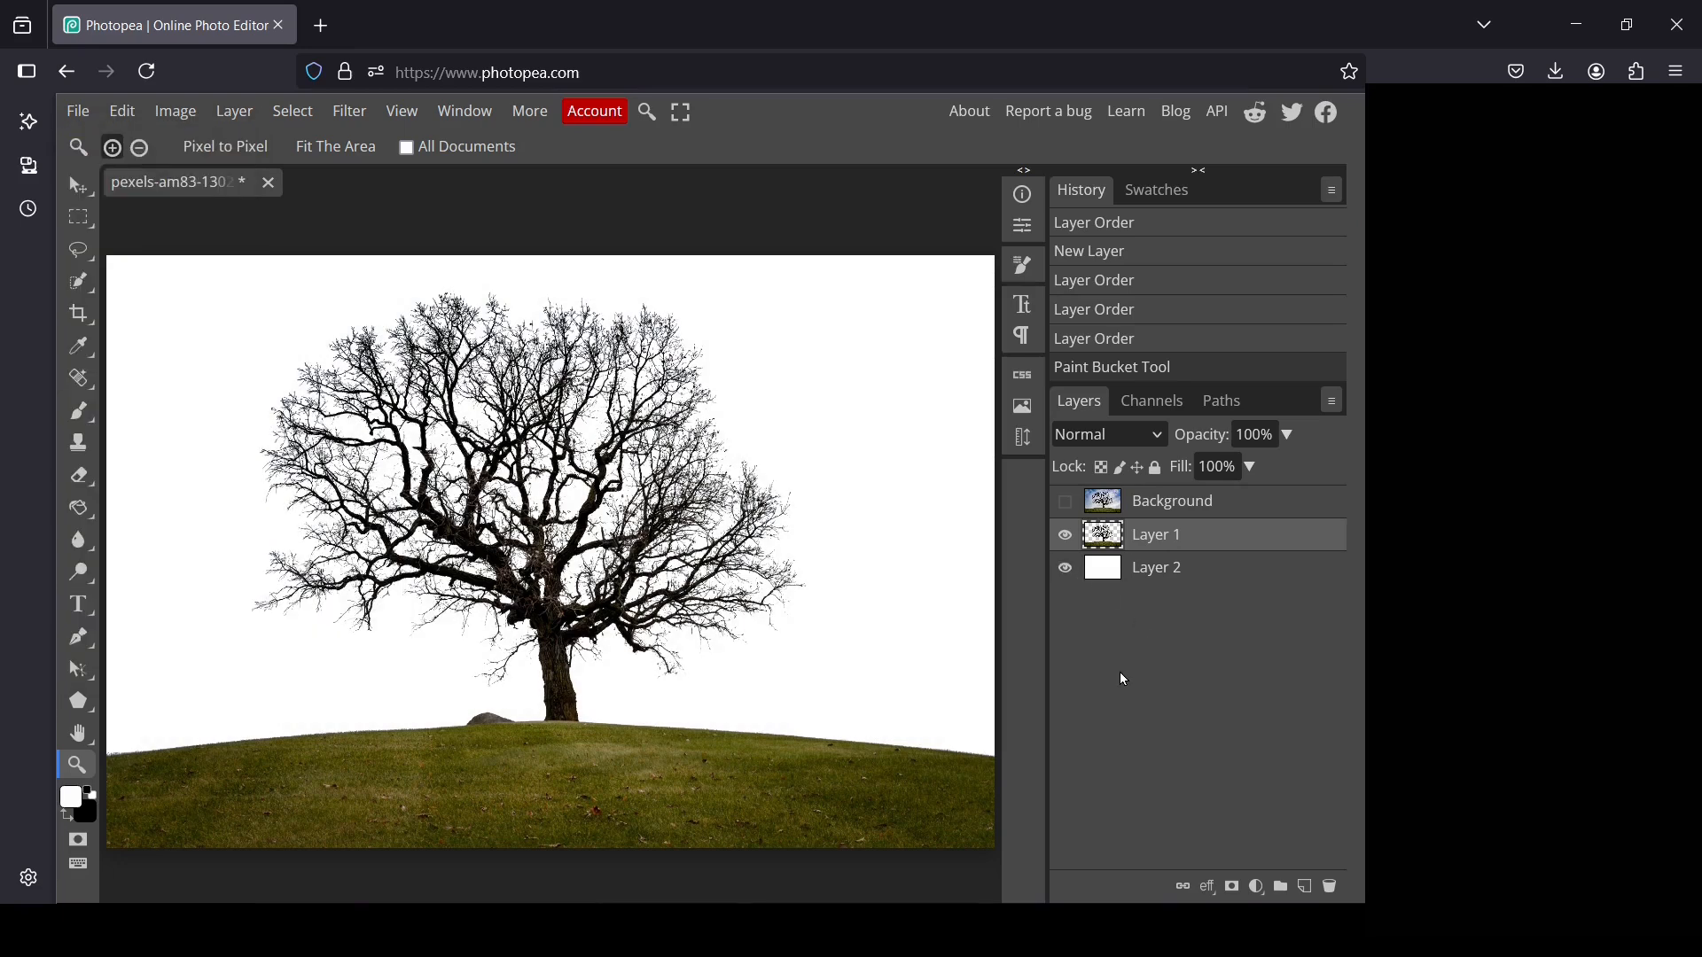